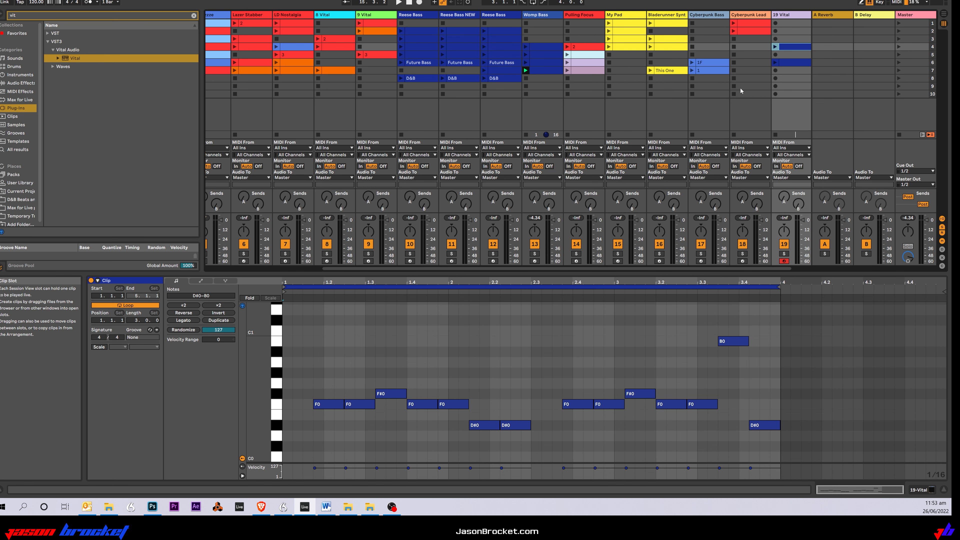
# Open the Vital synth on track 19 and bring up oscillator 1's wavetable editor
pyautogui.hotkey('shift', 'Tab')
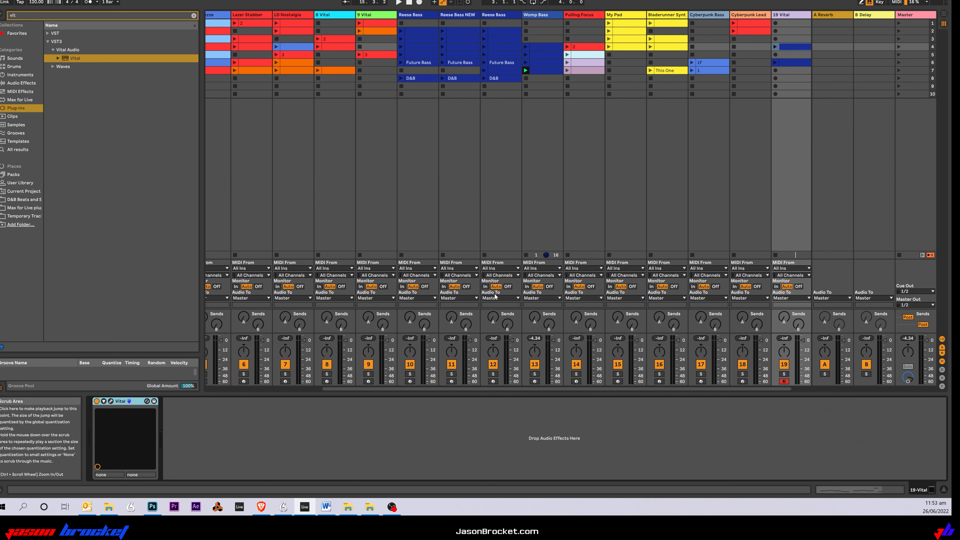
pyautogui.click(110, 402)
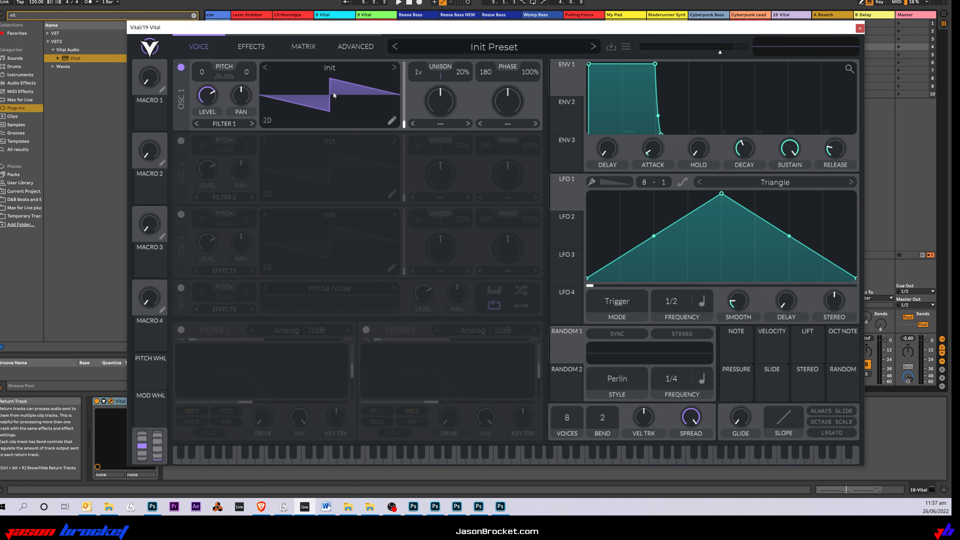
pyautogui.click(392, 121)
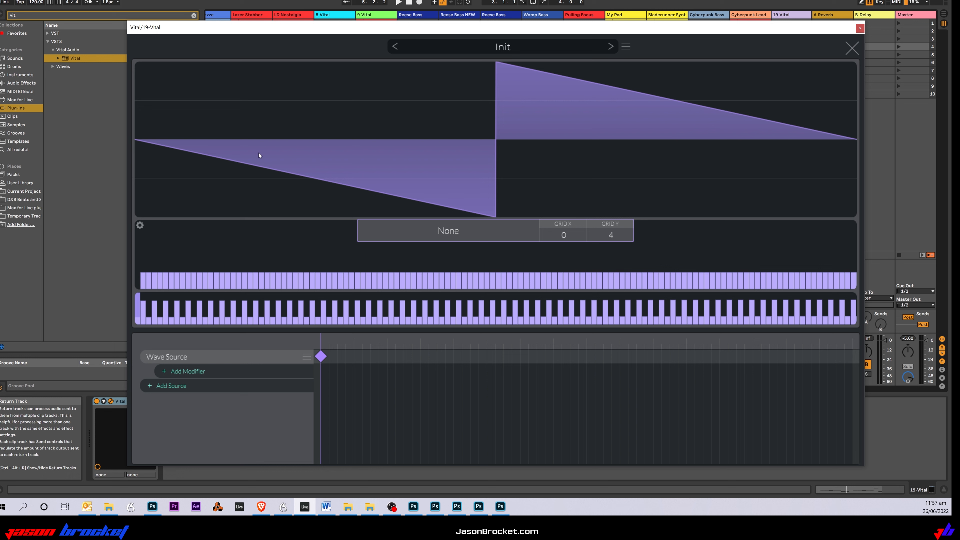
# Draw oscillator 1's wave freehand as one broad smooth positive hump followed by a shallow negative dip, and leave the editor
pyautogui.moveTo(137, 141)
pyautogui.mouseDown()
pyautogui.moveTo(229, 107)
pyautogui.moveTo(286, 103)
pyautogui.moveTo(339, 110)
pyautogui.moveTo(390, 137)
pyautogui.moveTo(658, 155)
pyautogui.moveTo(855, 140)
pyautogui.mouseUp()
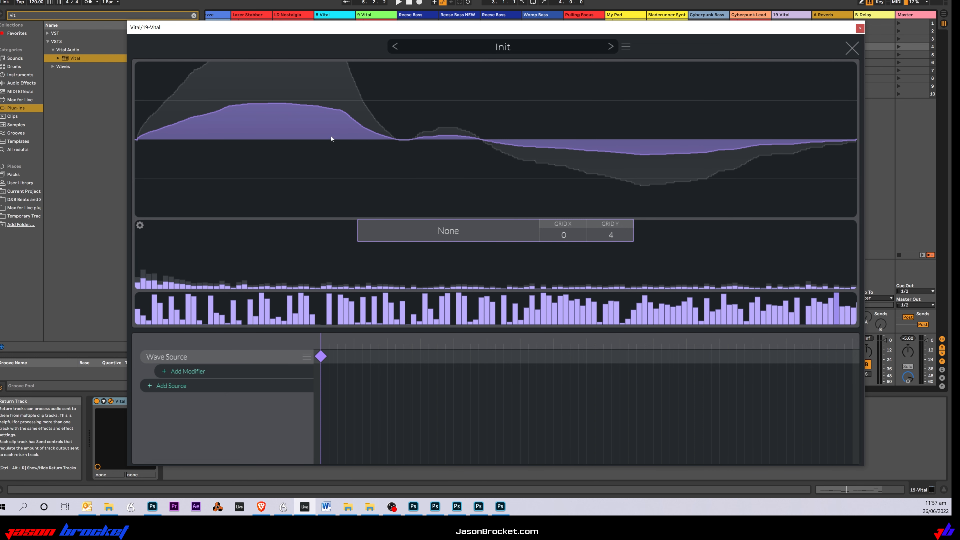
pyautogui.moveTo(356, 123); pyautogui.dragTo(275, 102)
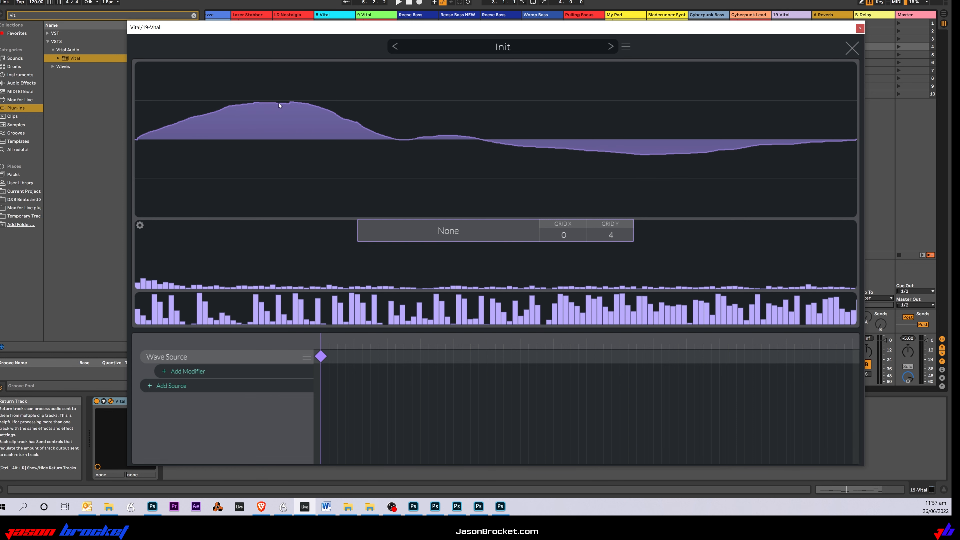
pyautogui.moveTo(354, 121)
pyautogui.mouseDown()
pyautogui.moveTo(373, 130)
pyautogui.moveTo(337, 116)
pyautogui.mouseUp()
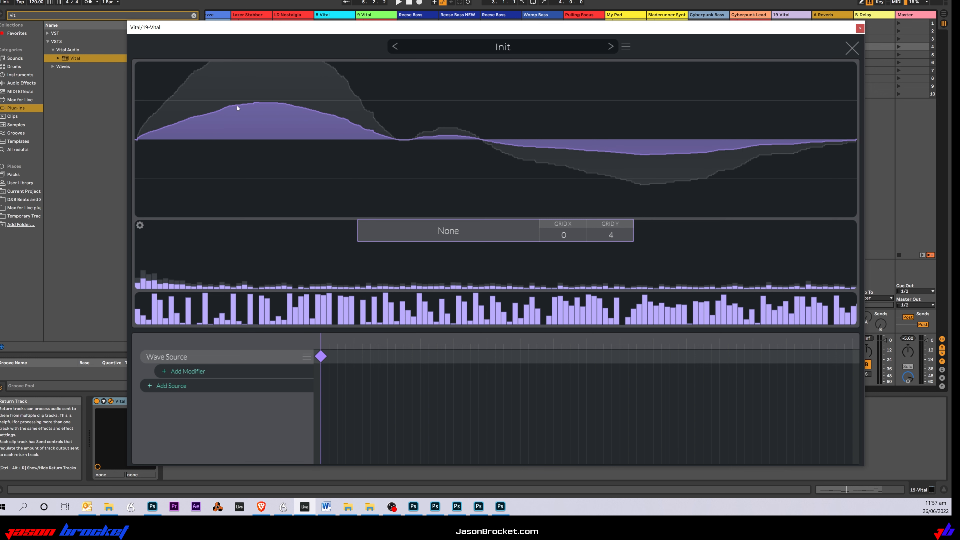
pyautogui.moveTo(265, 102)
pyautogui.mouseDown()
pyautogui.moveTo(226, 109)
pyautogui.moveTo(278, 104)
pyautogui.moveTo(261, 101)
pyautogui.mouseUp()
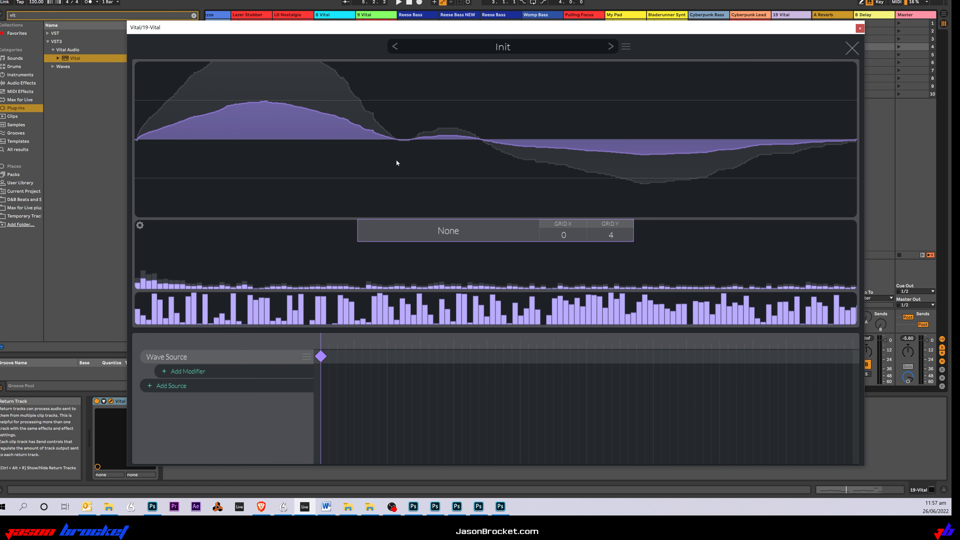
pyautogui.click(852, 48)
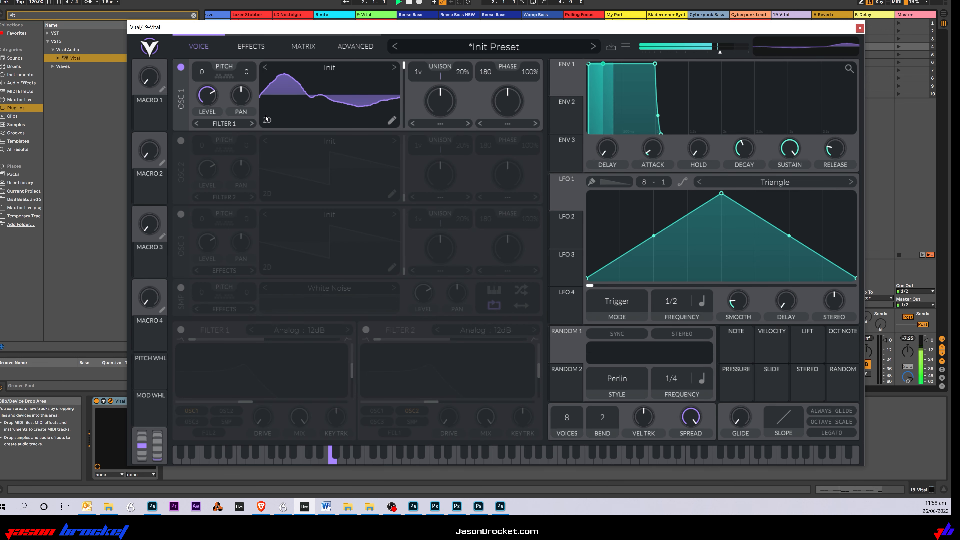
# Turn on oscillator 2 and set the horizontal grid to 0 in its wavetable editor
pyautogui.click(177, 141)
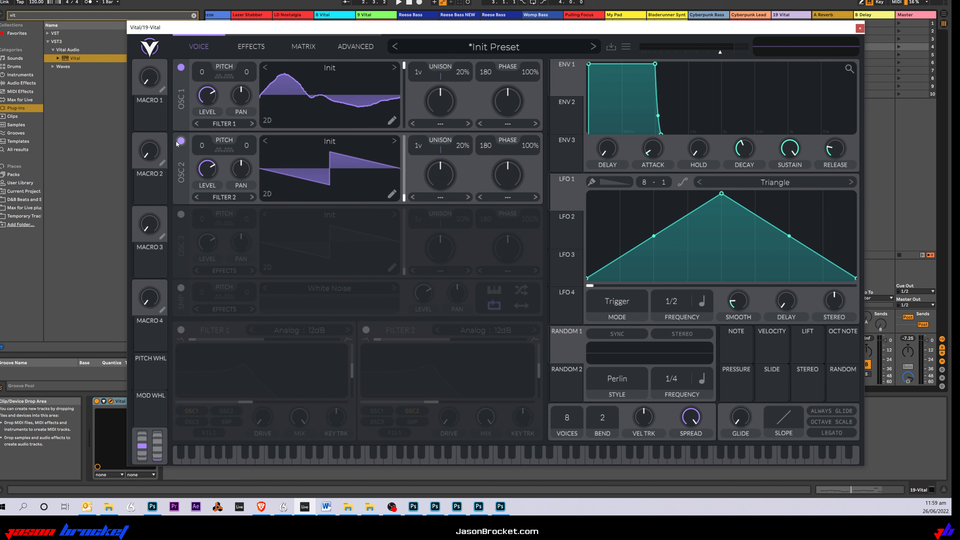
pyautogui.click(391, 195)
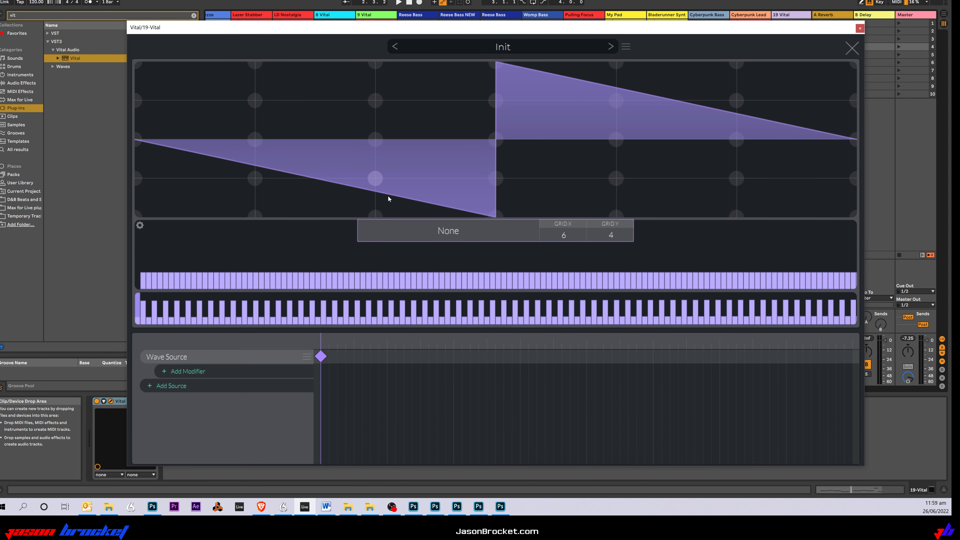
pyautogui.moveTo(564, 235); pyautogui.dragTo(575, 397)
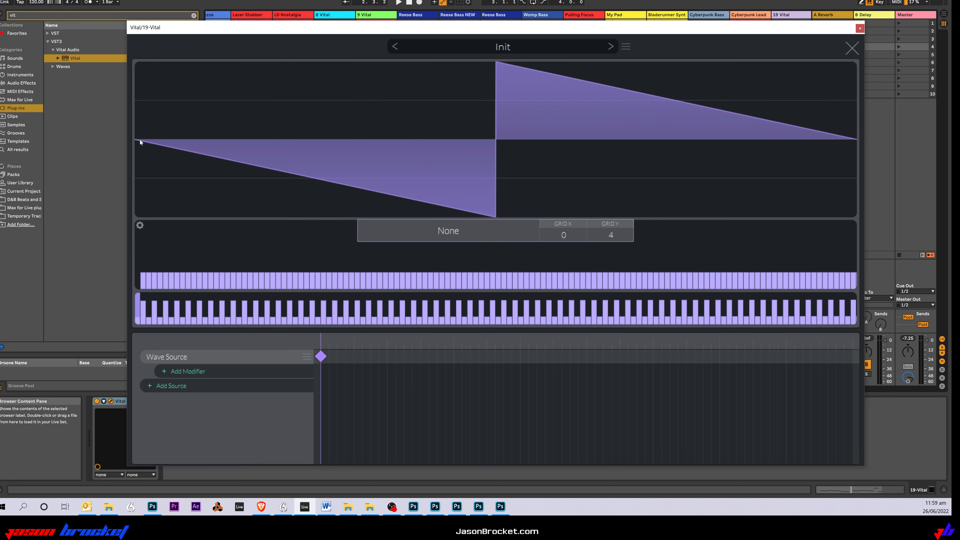
# Draw an irregular wave with many sharp peaks and dips across oscillator 2's full cycle, touch up its flat sections and leave the editor
pyautogui.moveTo(140, 140)
pyautogui.mouseDown()
pyautogui.moveTo(155, 127)
pyautogui.moveTo(182, 145)
pyautogui.moveTo(192, 87)
pyautogui.moveTo(206, 139)
pyautogui.moveTo(223, 104)
pyautogui.moveTo(235, 109)
pyautogui.moveTo(254, 161)
pyautogui.moveTo(268, 124)
pyautogui.moveTo(289, 151)
pyautogui.moveTo(307, 132)
pyautogui.moveTo(322, 131)
pyautogui.moveTo(327, 144)
pyautogui.mouseUp()
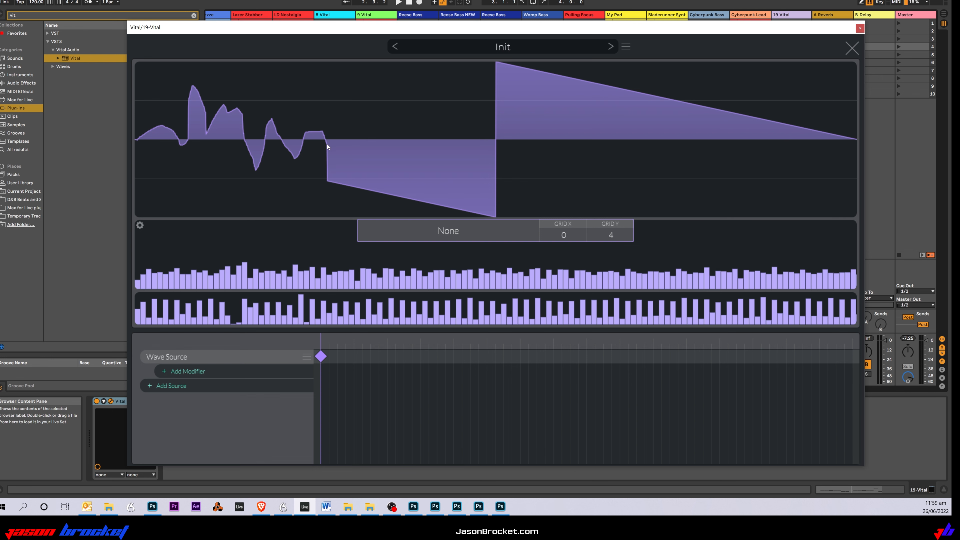
pyautogui.moveTo(345, 149); pyautogui.dragTo(420, 139)
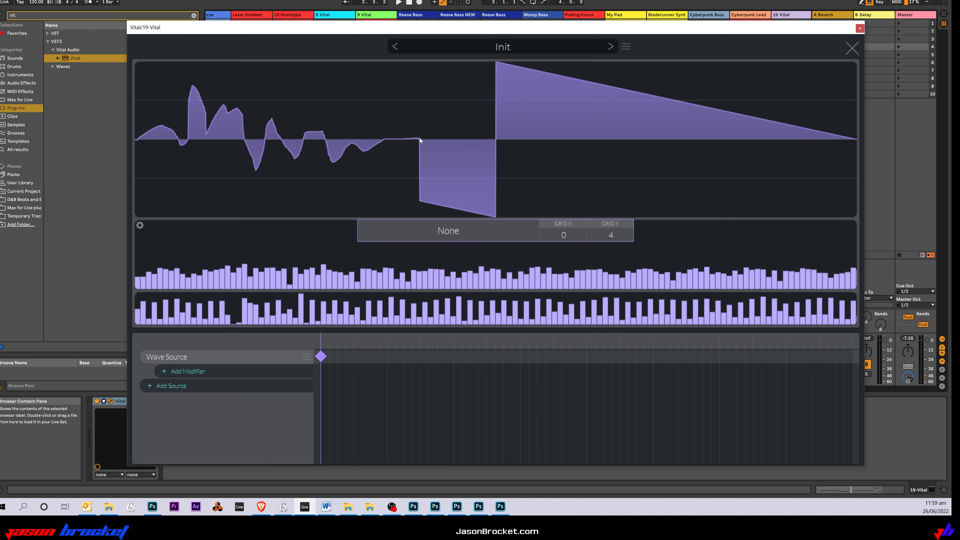
pyautogui.moveTo(420, 140)
pyautogui.mouseDown()
pyautogui.moveTo(424, 158)
pyautogui.moveTo(477, 169)
pyautogui.moveTo(486, 141)
pyautogui.moveTo(500, 145)
pyautogui.moveTo(519, 130)
pyautogui.moveTo(529, 143)
pyautogui.moveTo(554, 116)
pyautogui.moveTo(567, 138)
pyautogui.moveTo(597, 142)
pyautogui.moveTo(613, 125)
pyautogui.moveTo(633, 141)
pyautogui.moveTo(738, 130)
pyautogui.moveTo(830, 133)
pyautogui.moveTo(845, 147)
pyautogui.moveTo(823, 120)
pyautogui.moveTo(787, 138)
pyautogui.moveTo(765, 138)
pyautogui.moveTo(757, 118)
pyautogui.moveTo(740, 135)
pyautogui.mouseUp()
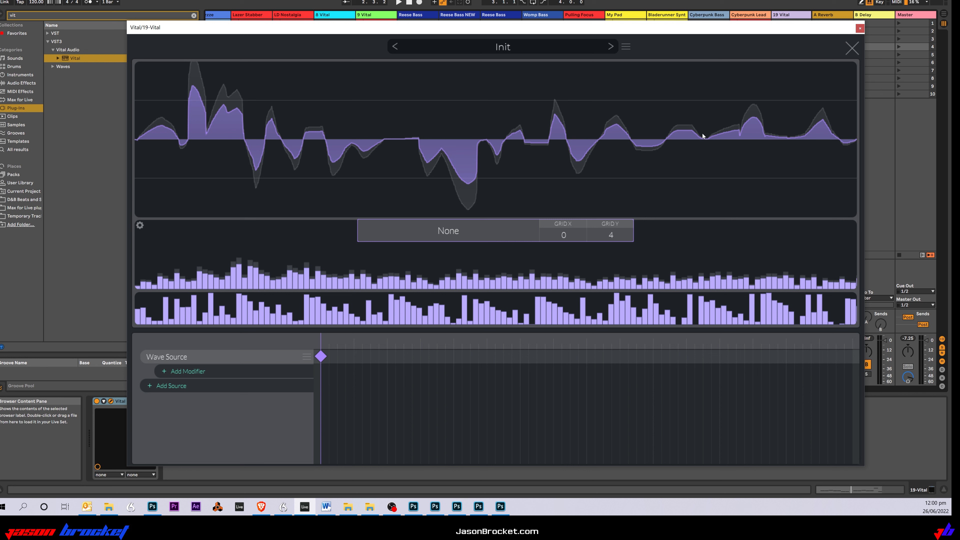
pyautogui.moveTo(691, 130)
pyautogui.mouseDown()
pyautogui.moveTo(682, 125)
pyautogui.moveTo(672, 137)
pyautogui.mouseUp()
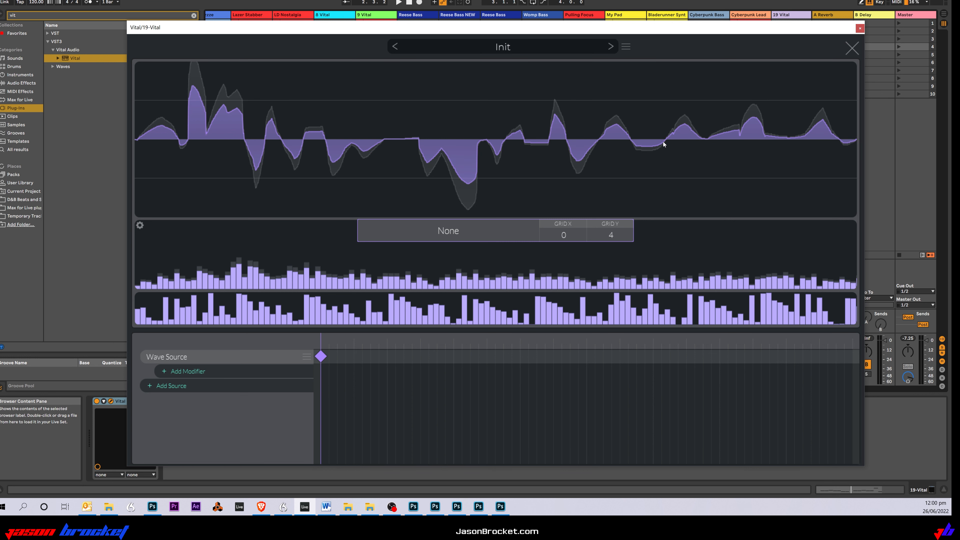
pyautogui.moveTo(657, 147)
pyautogui.mouseDown()
pyautogui.moveTo(653, 162)
pyautogui.moveTo(632, 133)
pyautogui.mouseUp()
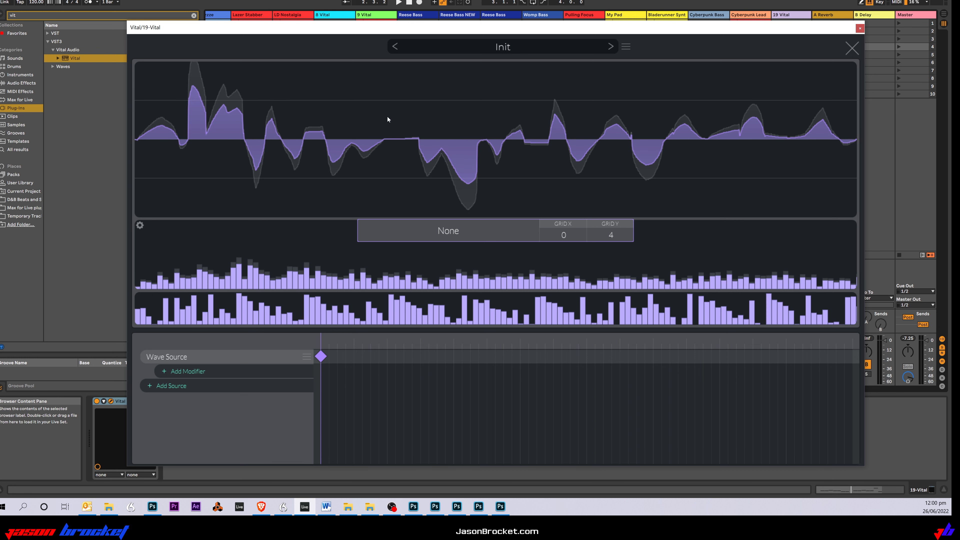
pyautogui.moveTo(412, 134); pyautogui.dragTo(379, 139)
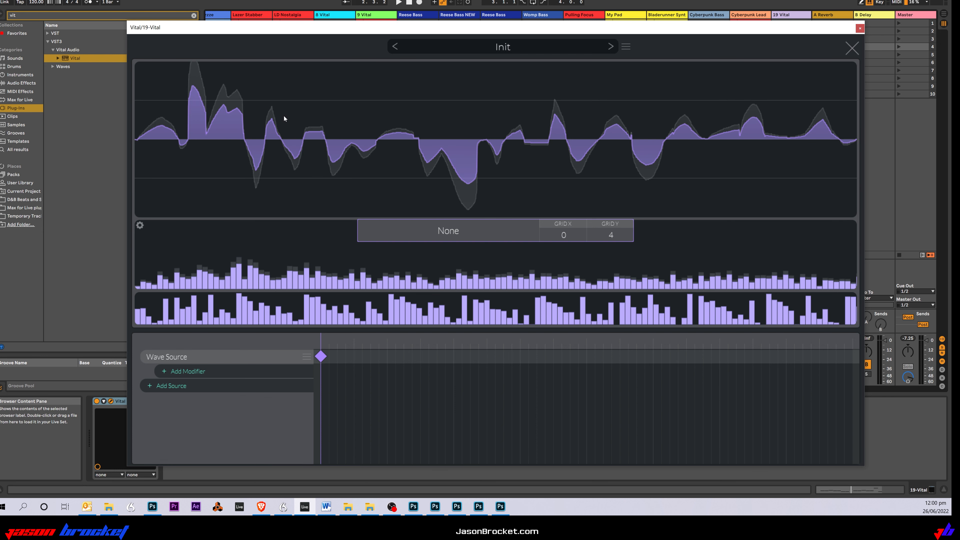
pyautogui.moveTo(172, 127)
pyautogui.mouseDown()
pyautogui.moveTo(184, 147)
pyautogui.moveTo(199, 139)
pyautogui.mouseUp()
pyautogui.click(852, 50)
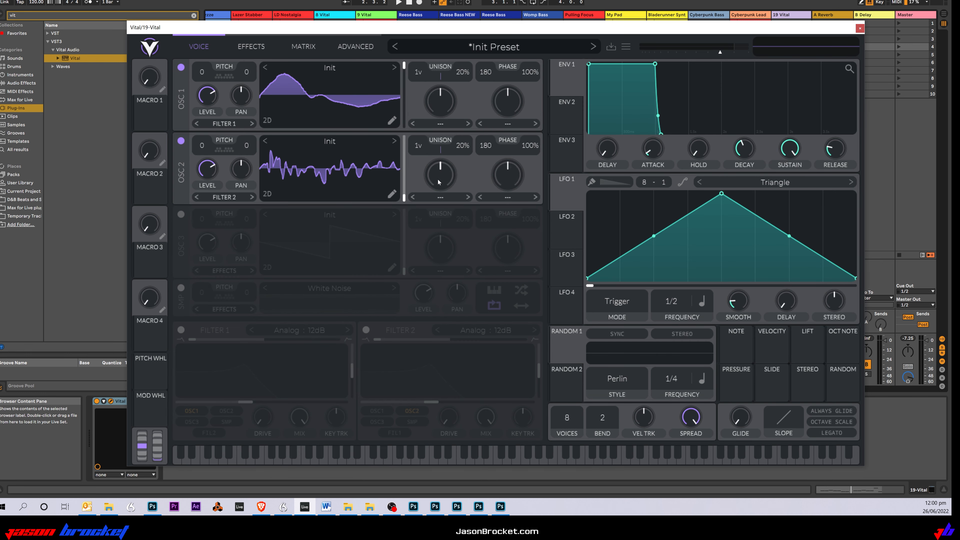
# Listen to the clip and lower oscillator 2's level slightly
pyautogui.press('space')
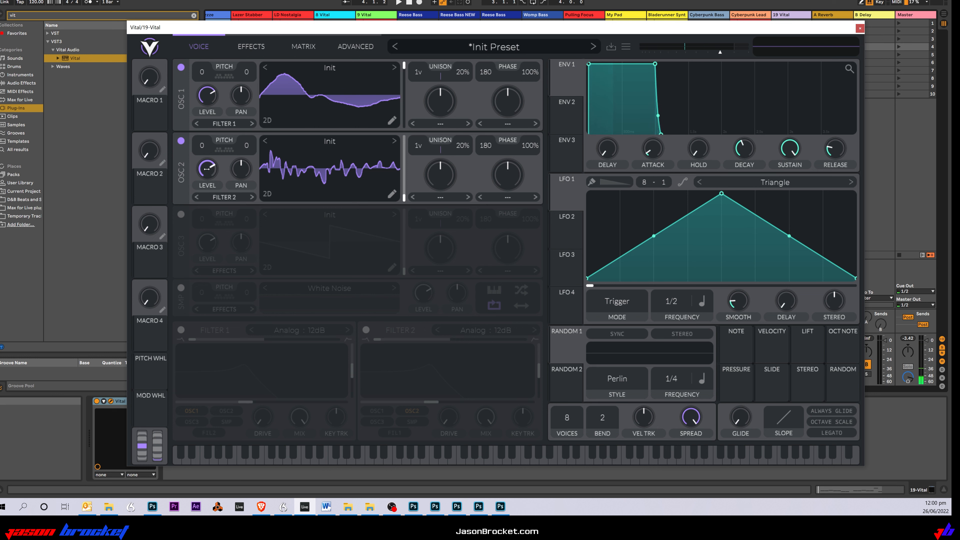
pyautogui.moveTo(209, 171)
pyautogui.moveTo(207, 171); pyautogui.dragTo(207, 181)
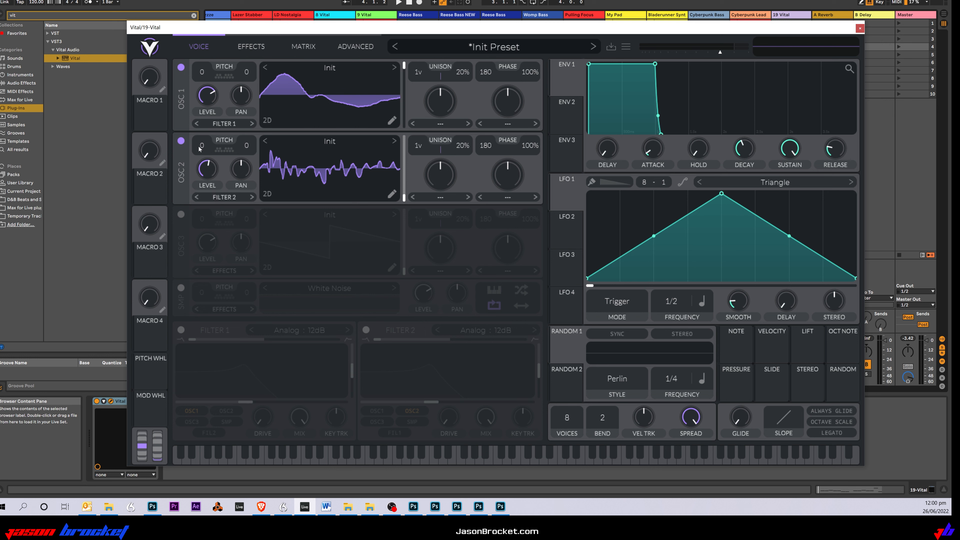
# Transpose oscillator 2 up 36 semitones, play the clip and route the oscillator to Filter 1
pyautogui.rightClick(201, 148)
pyautogui.click(220, 178)
pyautogui.write('36')
pyautogui.press('Return')
pyautogui.press('space')
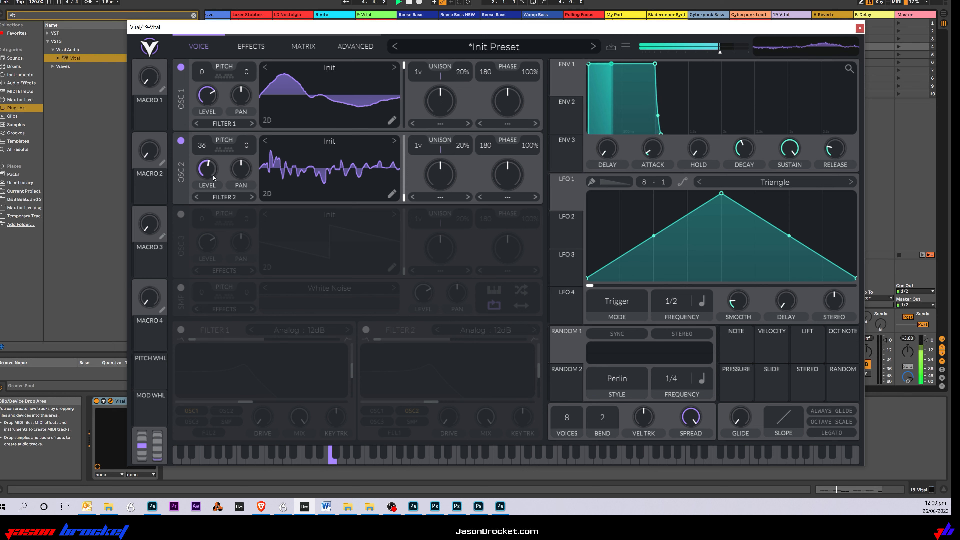
pyautogui.click(226, 199)
pyautogui.click(227, 209)
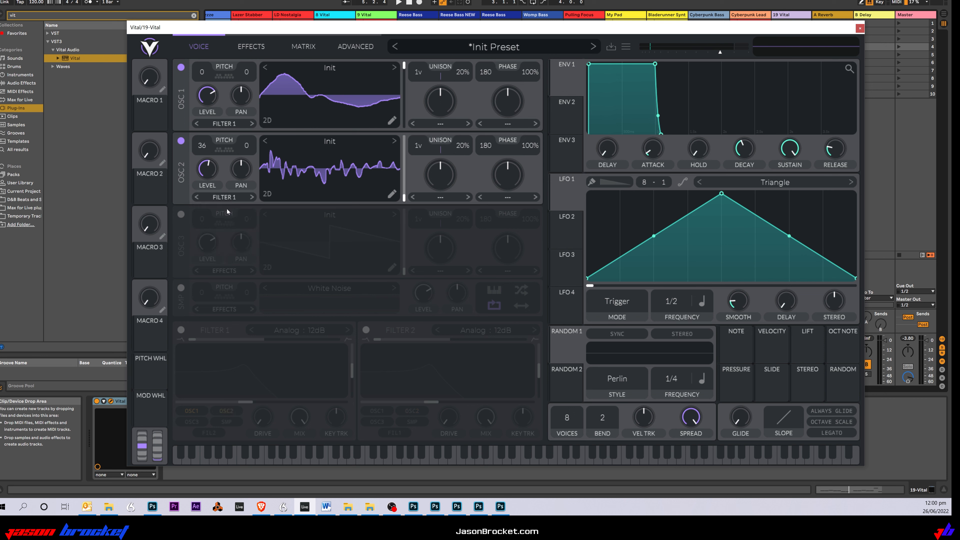
# Turn on oscillator 3, load the Basic Shapes wavetable into it and play the clip
pyautogui.click(181, 215)
pyautogui.click(323, 215)
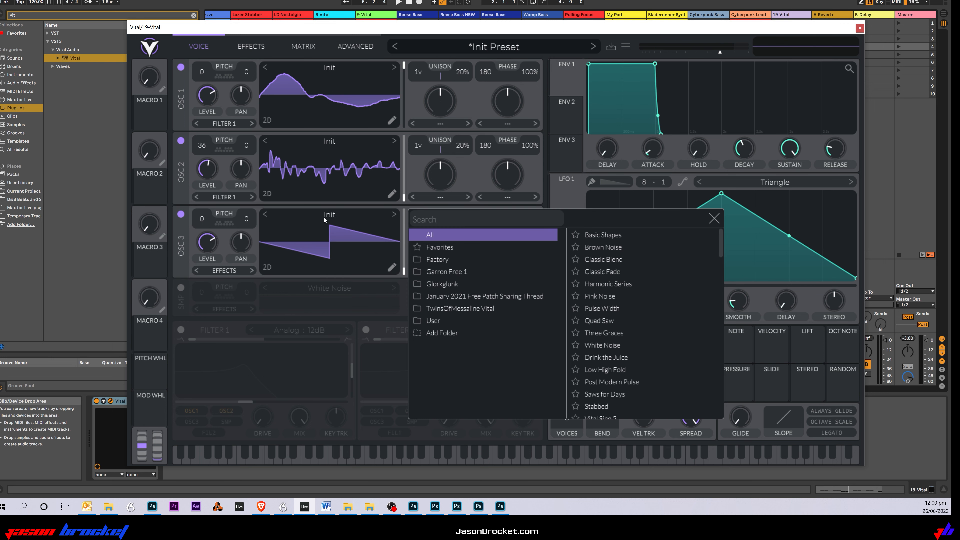
pyautogui.click(609, 237)
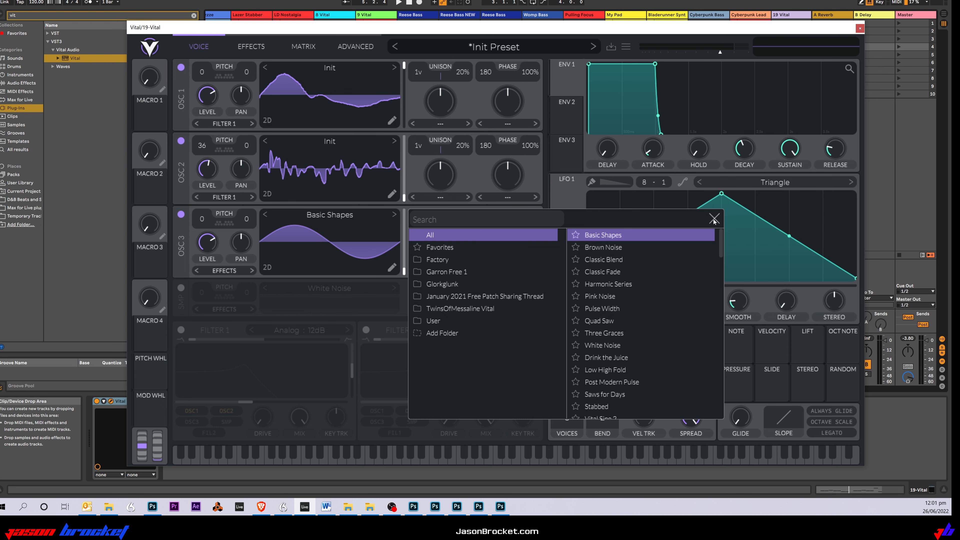
pyautogui.click(353, 239)
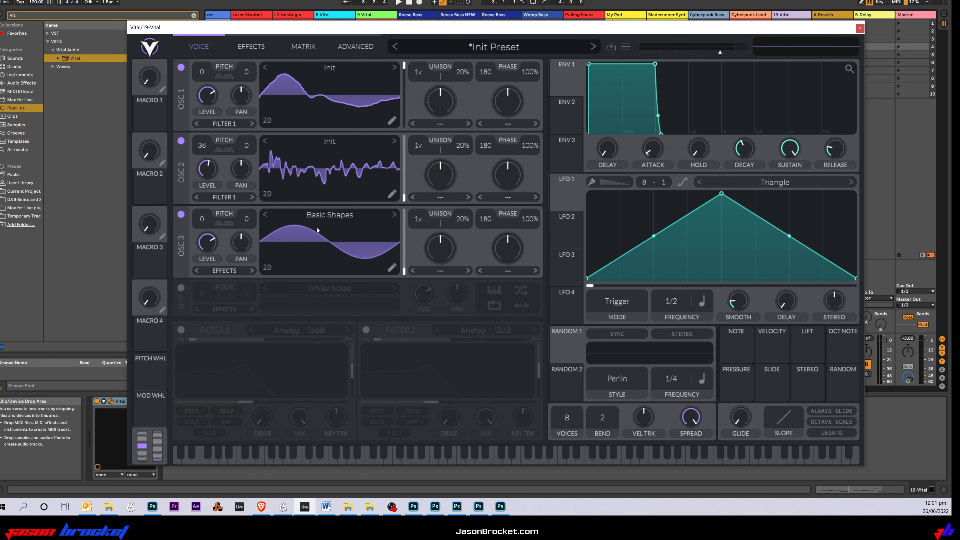
pyautogui.press('space')
# Set oscillator 1's phase distortion to FM Osc 2 and reduce the modulation amount to about a quarter
pyautogui.click(507, 124)
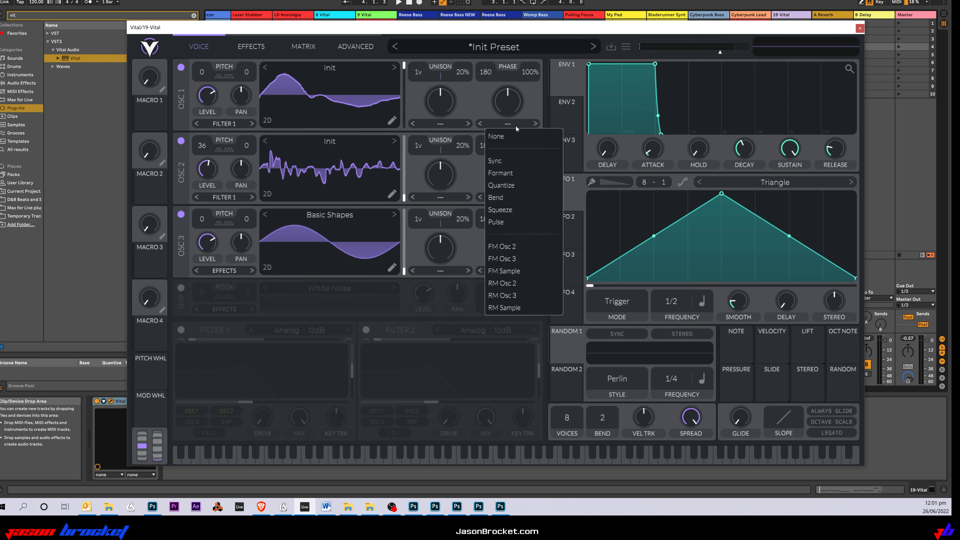
pyautogui.click(513, 248)
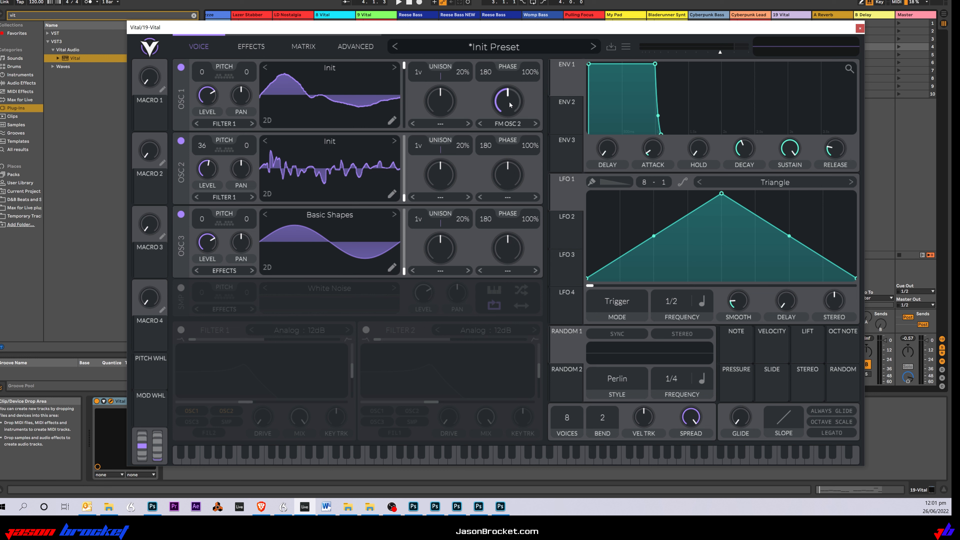
pyautogui.moveTo(509, 105); pyautogui.dragTo(509, 122)
# Turn on Filter 1 and lower its cutoff
pyautogui.click(180, 331)
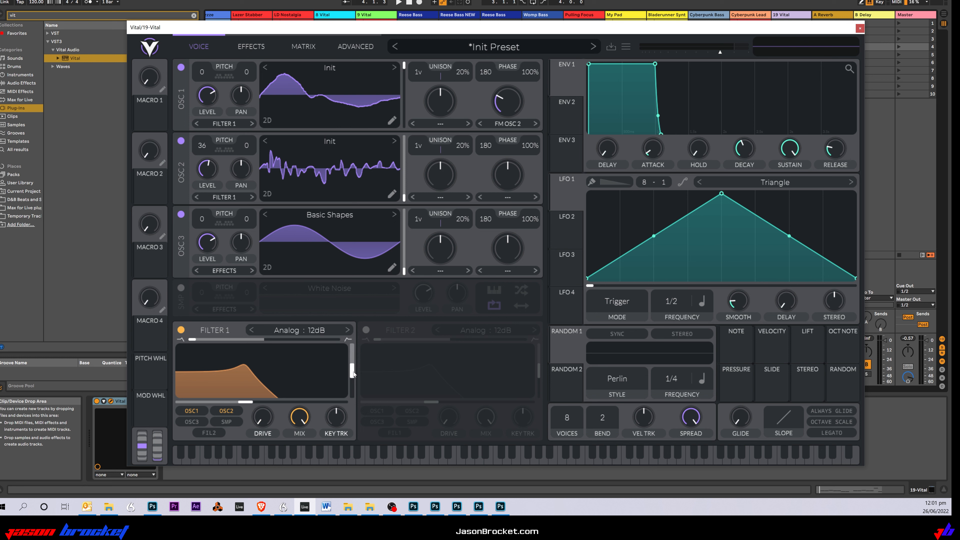
pyautogui.moveTo(252, 401)
pyautogui.moveTo(252, 401); pyautogui.dragTo(218, 402)
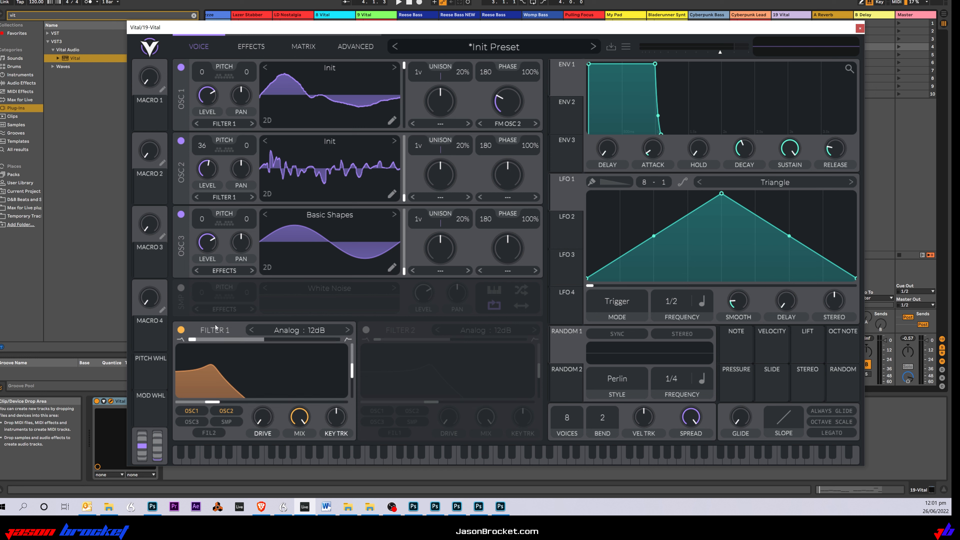
# Route oscillator 3 to Filter 2, turn that filter on with its cutoff at about -36 semitones, and fine-tune Filter 1's cutoff
pyautogui.click(224, 268)
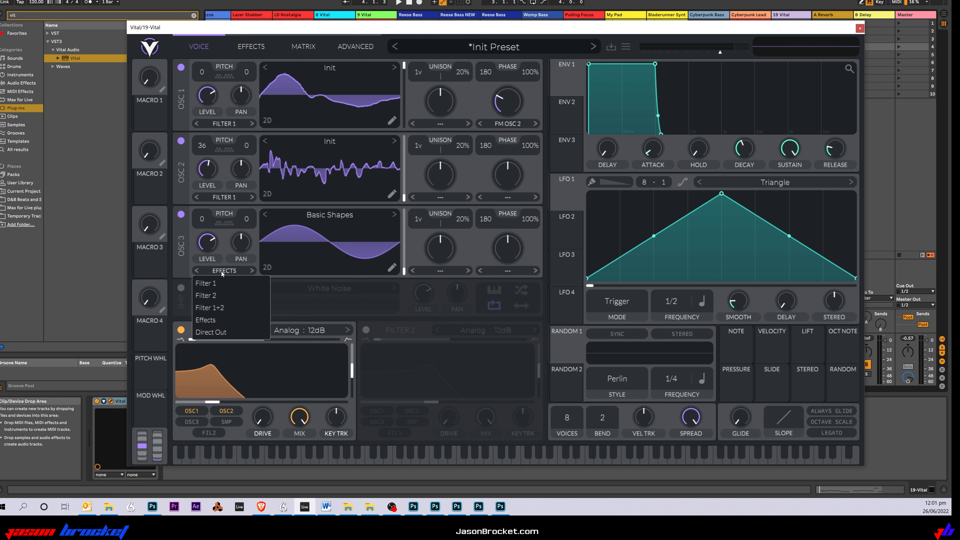
pyautogui.click(215, 300)
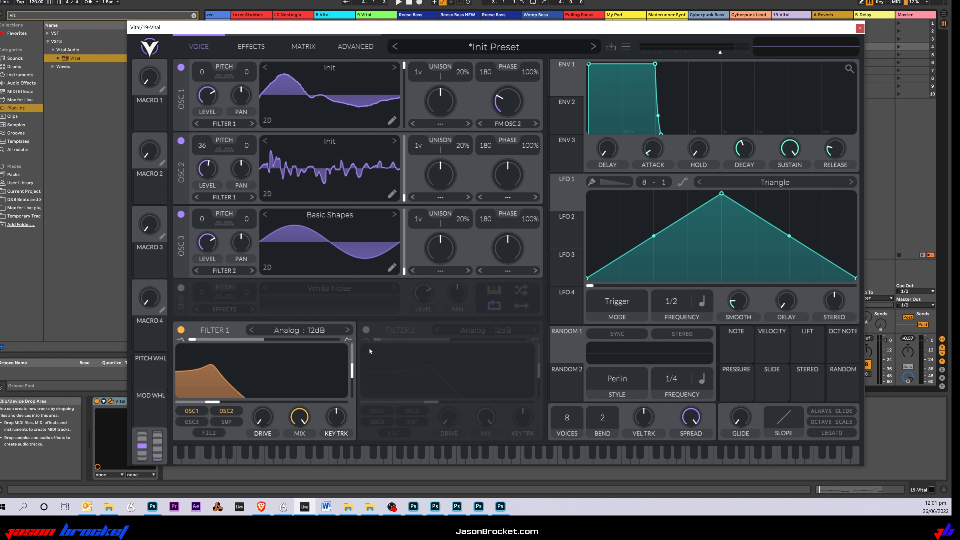
pyautogui.click(366, 330)
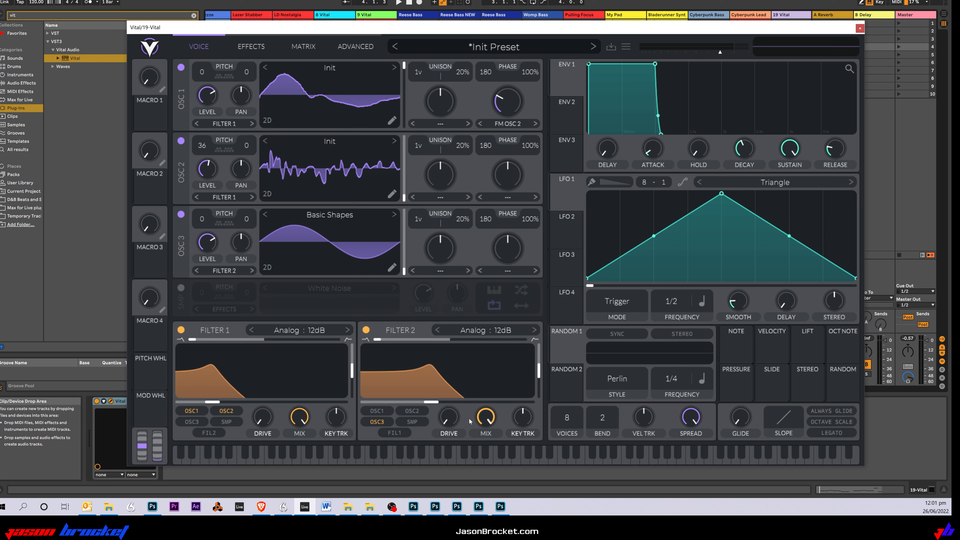
pyautogui.moveTo(431, 402); pyautogui.dragTo(380, 403)
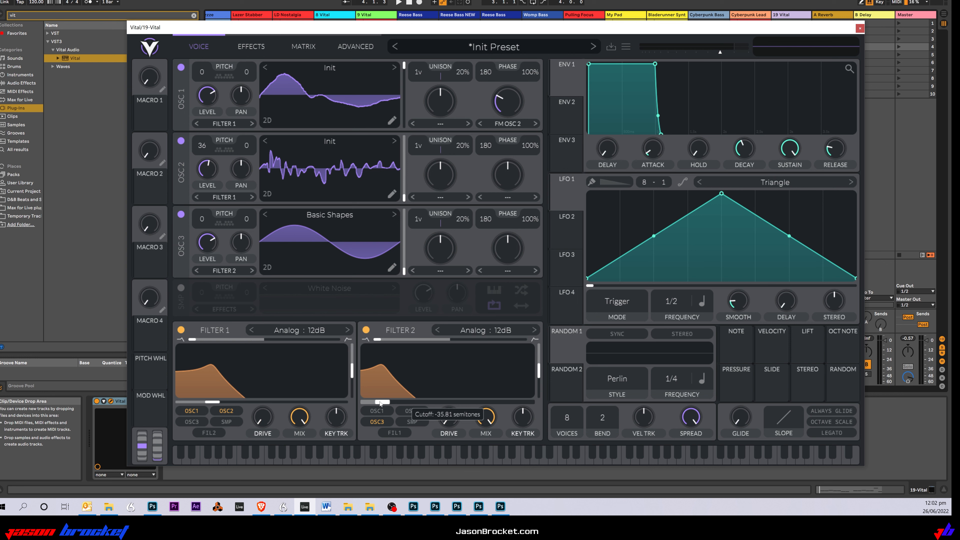
pyautogui.moveTo(213, 402); pyautogui.dragTo(214, 402)
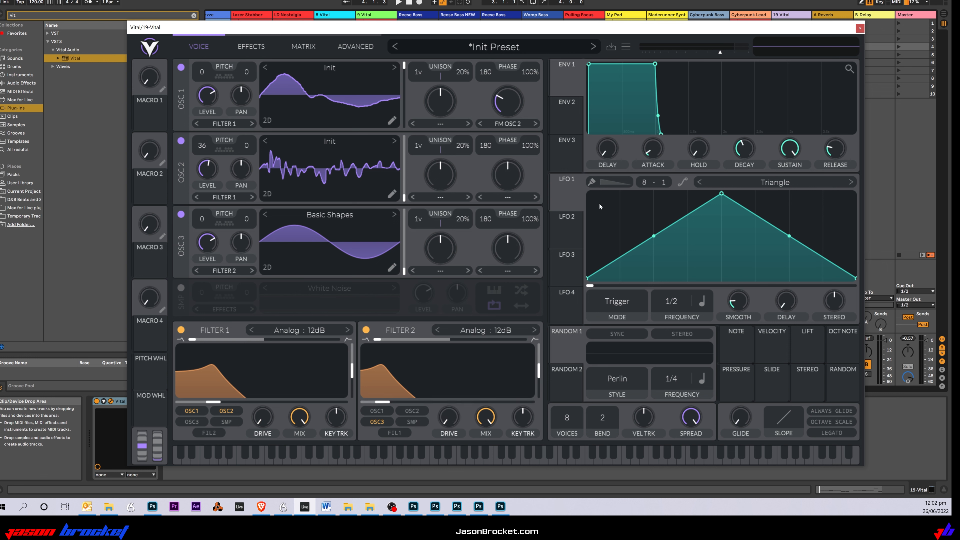
# Reshape LFO 1 into a curved hump that peaks at a quarter of the cycle and falls to zero just before the midpoint
pyautogui.press('space')
pyautogui.moveTo(721, 194); pyautogui.dragTo(654, 196)
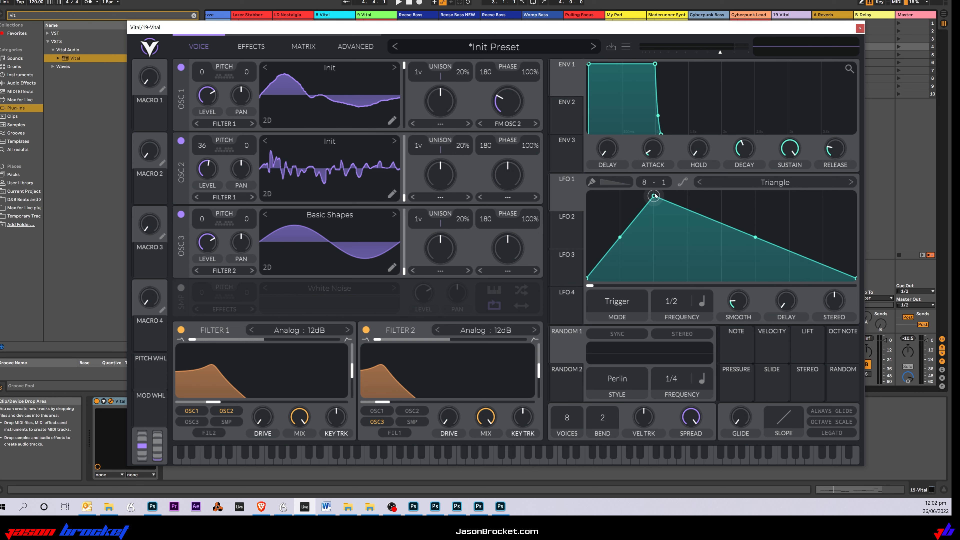
pyautogui.moveTo(620, 237); pyautogui.dragTo(634, 281)
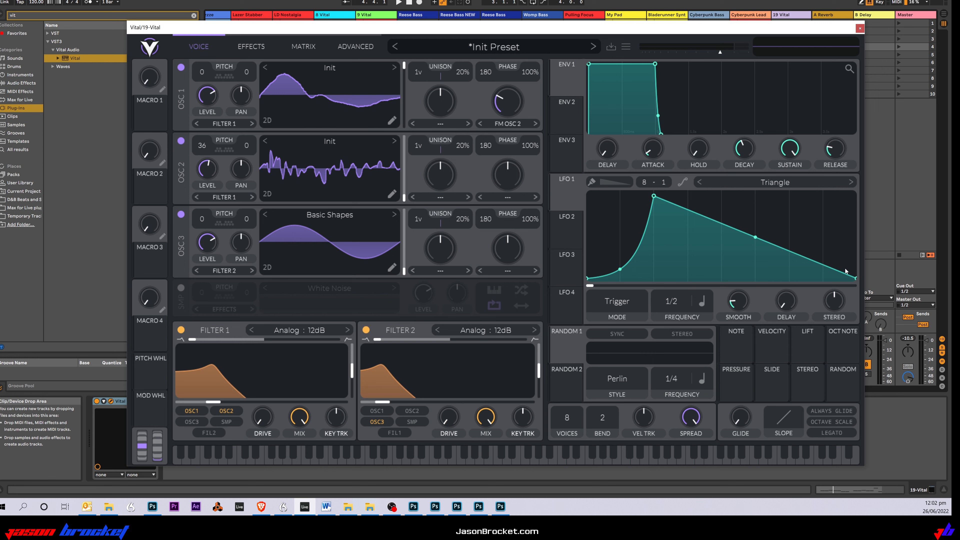
pyautogui.moveTo(856, 279); pyautogui.dragTo(858, 280)
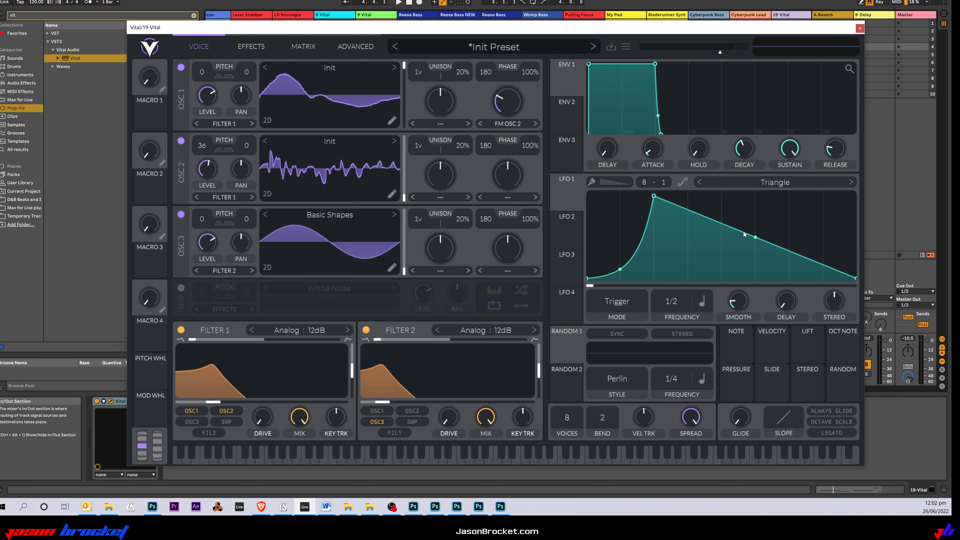
pyautogui.moveTo(744, 235); pyautogui.dragTo(715, 289)
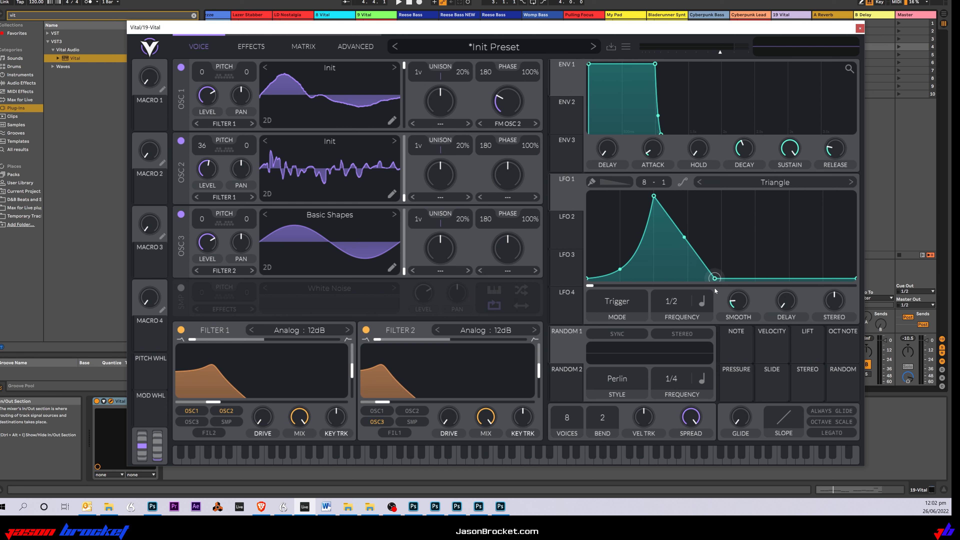
pyautogui.moveTo(687, 237); pyautogui.dragTo(684, 200)
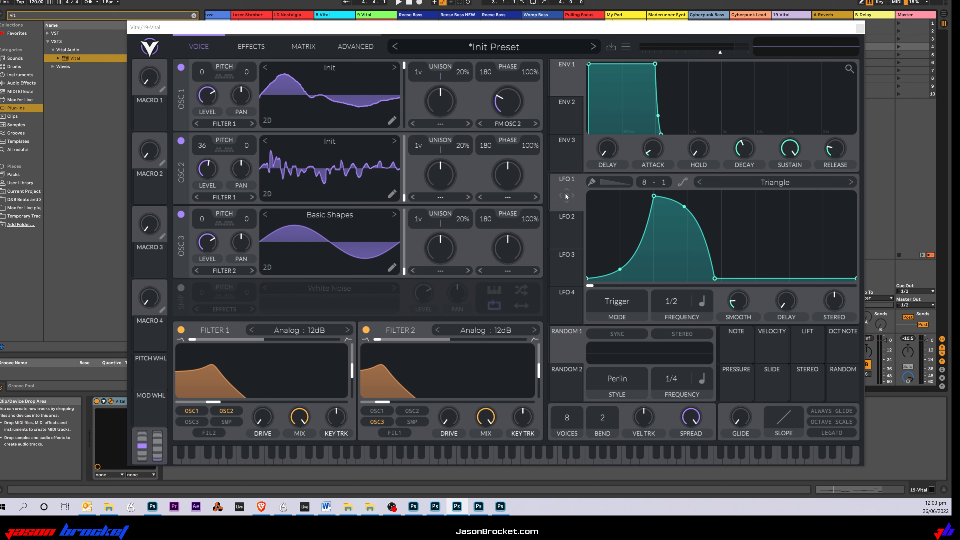
# Assign LFO 1 to the Filter 1 cutoff, the Filter 2 cutoff and the levels of oscillators 1 and 2
pyautogui.moveTo(566, 198); pyautogui.dragTo(261, 391)
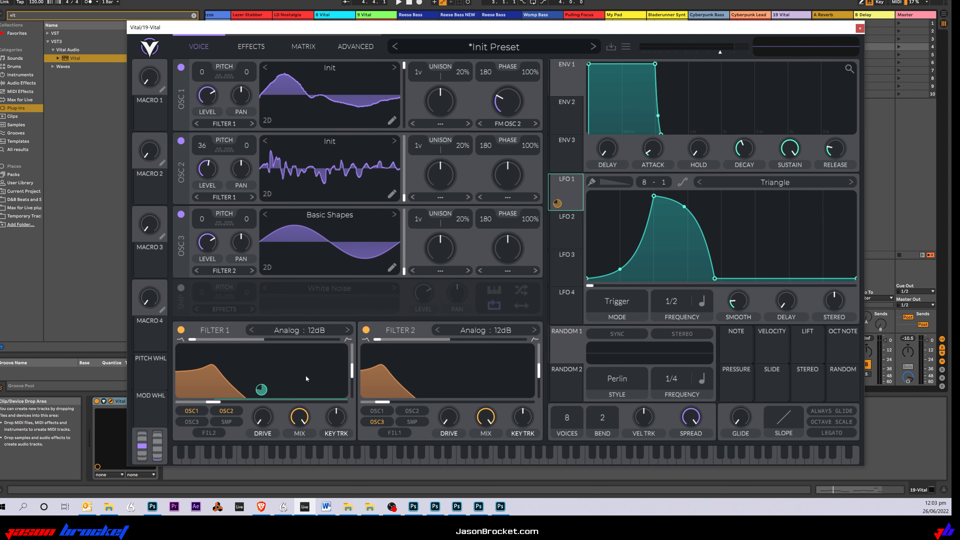
pyautogui.moveTo(566, 193); pyautogui.dragTo(447, 395)
pyautogui.moveTo(564, 193); pyautogui.dragTo(210, 100)
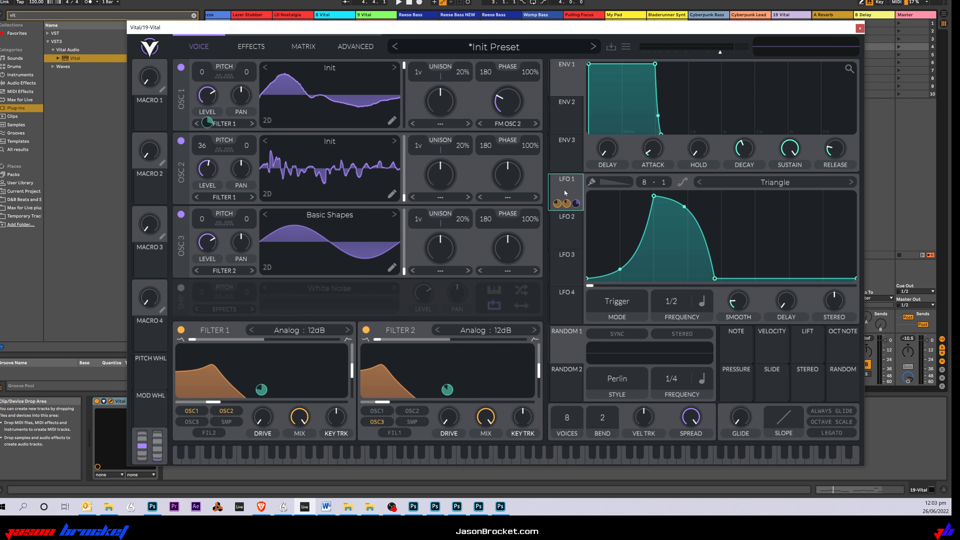
pyautogui.moveTo(565, 190); pyautogui.dragTo(207, 171)
# Set LFO 1's modulation amount on the Filter 1 cutoff to about 33
pyautogui.moveTo(263, 391)
pyautogui.moveTo(261, 392); pyautogui.dragTo(262, 418)
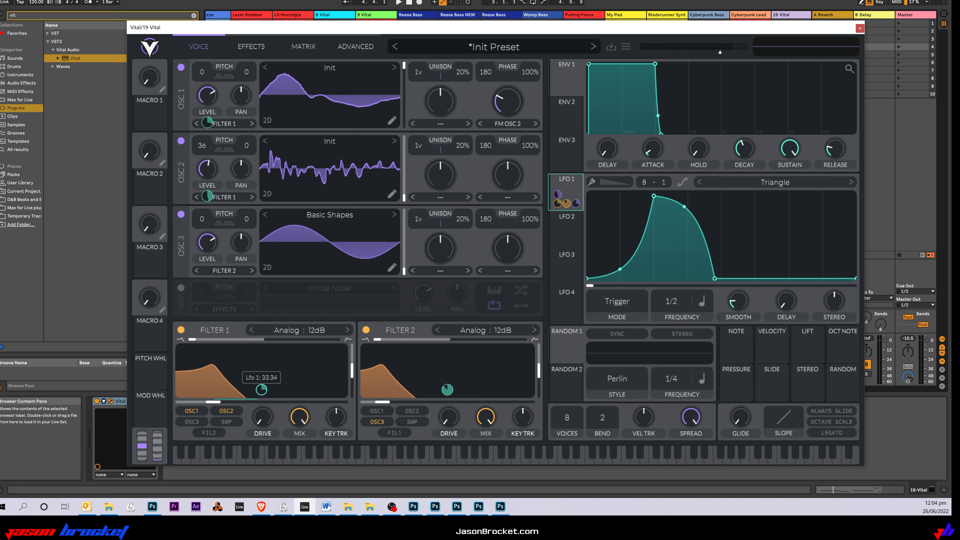
pyautogui.moveTo(261, 416); pyautogui.dragTo(261, 447)
pyautogui.moveTo(261, 447); pyautogui.dragTo(262, 444)
pyautogui.moveTo(262, 390); pyautogui.dragTo(261, 390)
# Lower LFO 1's amount on the Filter 2 cutoff to match Filter 1's, and set its Osc 2 Level amount to 0.289
pyautogui.click(303, 48)
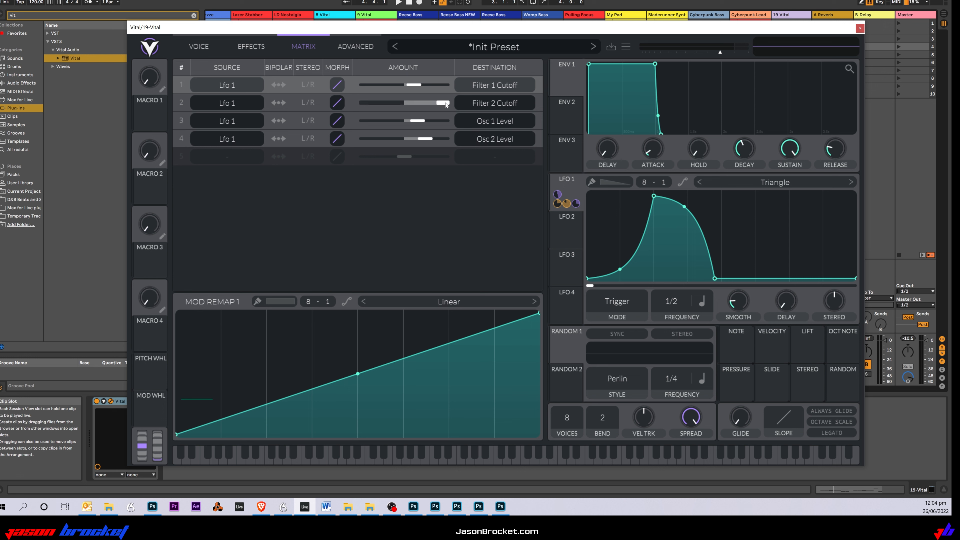
pyautogui.moveTo(448, 103); pyautogui.dragTo(430, 105)
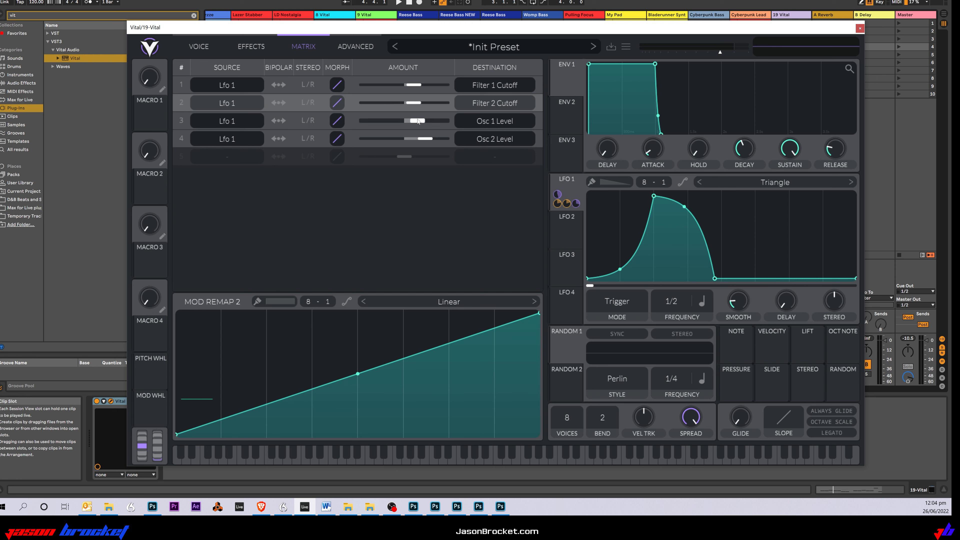
pyautogui.moveTo(422, 139); pyautogui.dragTo(413, 138)
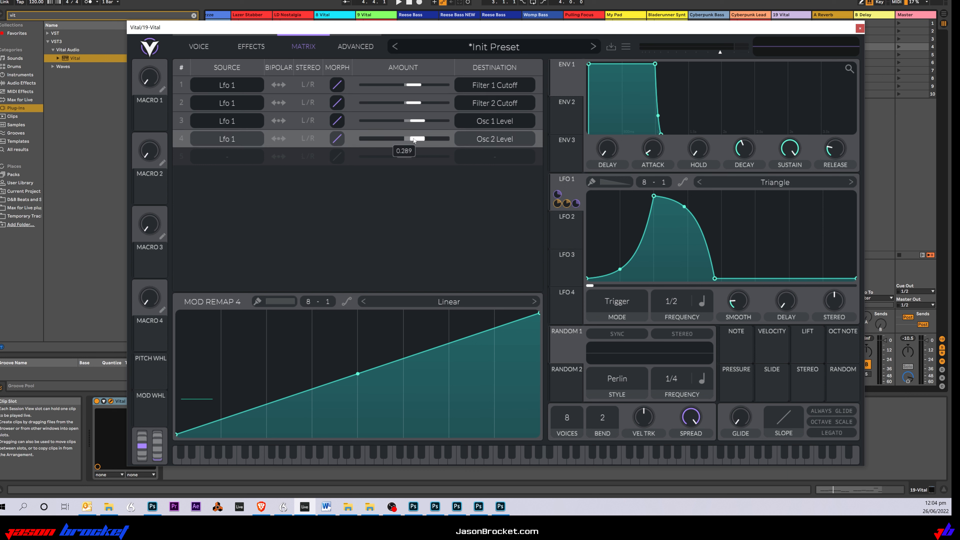
pyautogui.click(332, 129)
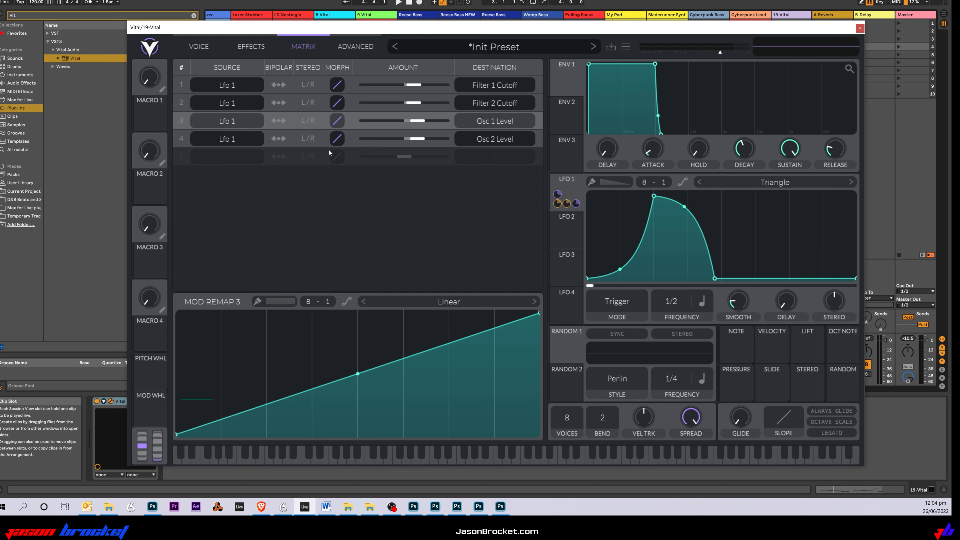
pyautogui.click(198, 46)
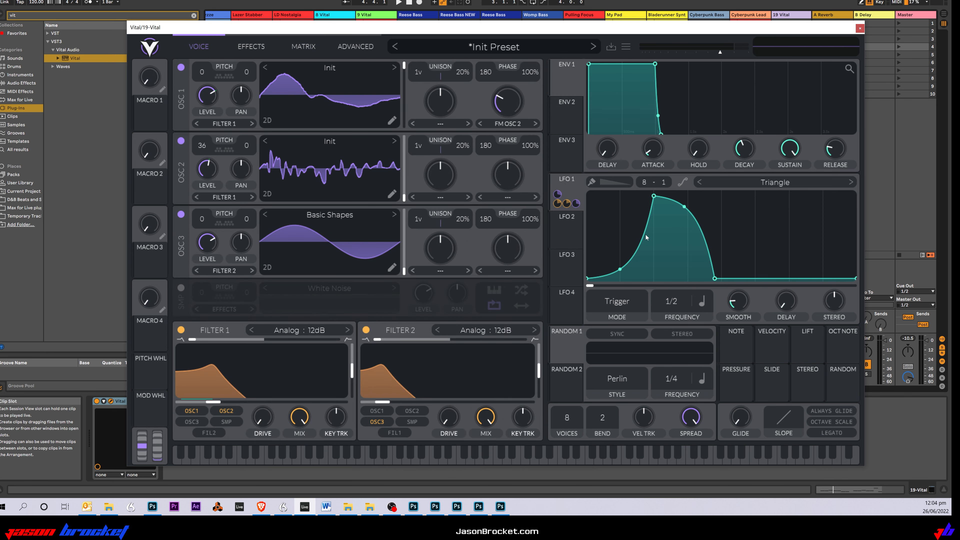
# Play the clip to audition the LFO 1 modulation, and stop playback
pyautogui.press('space')
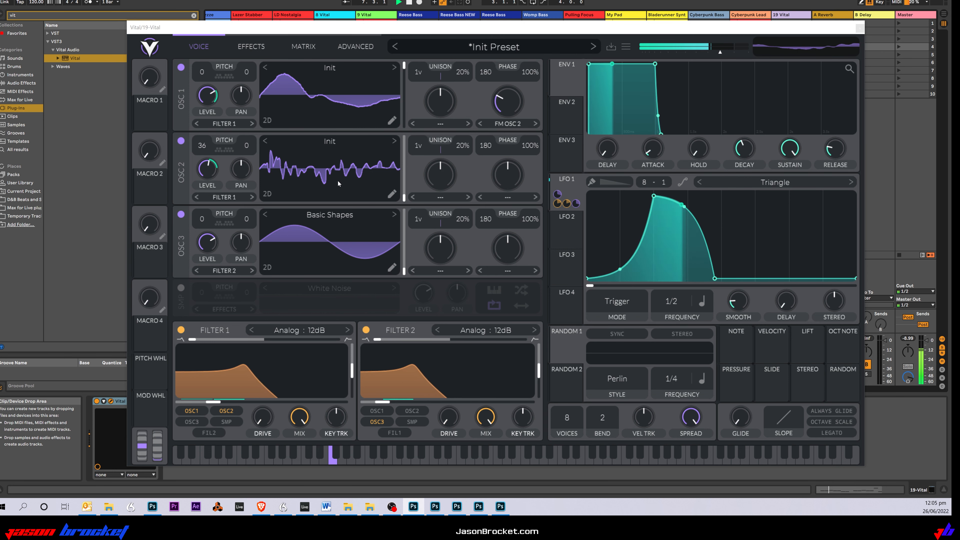
pyautogui.click(561, 29)
pyautogui.press('space')
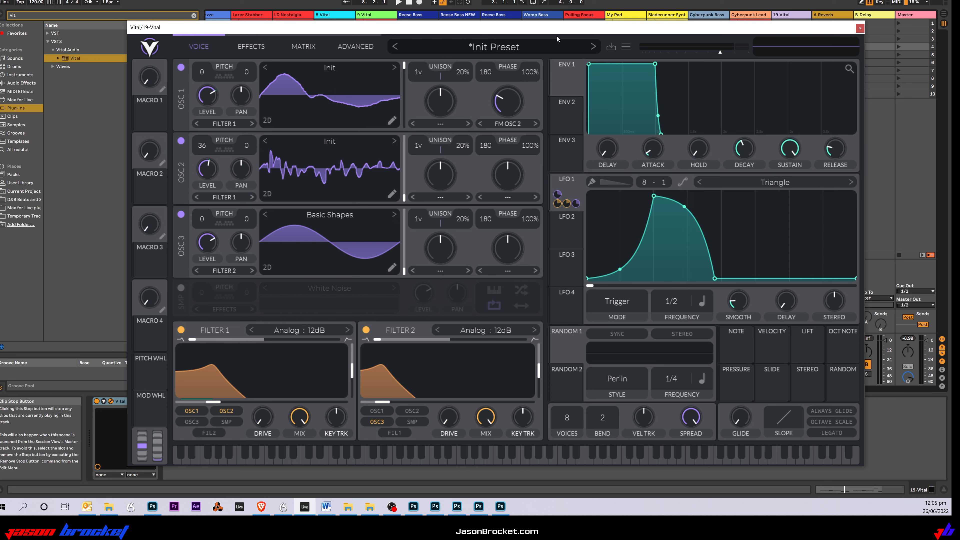
# Assign LFO 1 to oscillator 1's FM distortion amount, adjust that modulation amount and play the clip
pyautogui.click(572, 192)
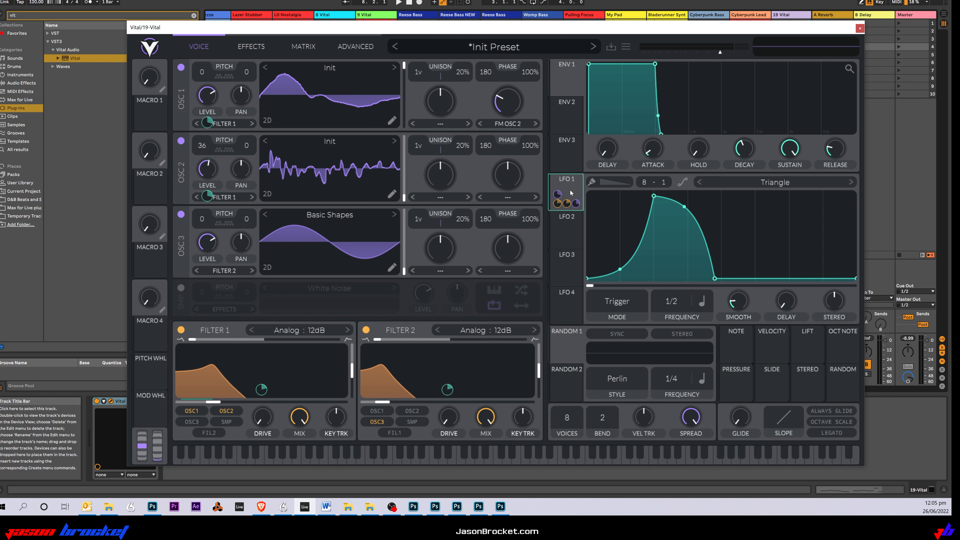
pyautogui.moveTo(567, 188); pyautogui.dragTo(502, 110)
pyautogui.click(304, 46)
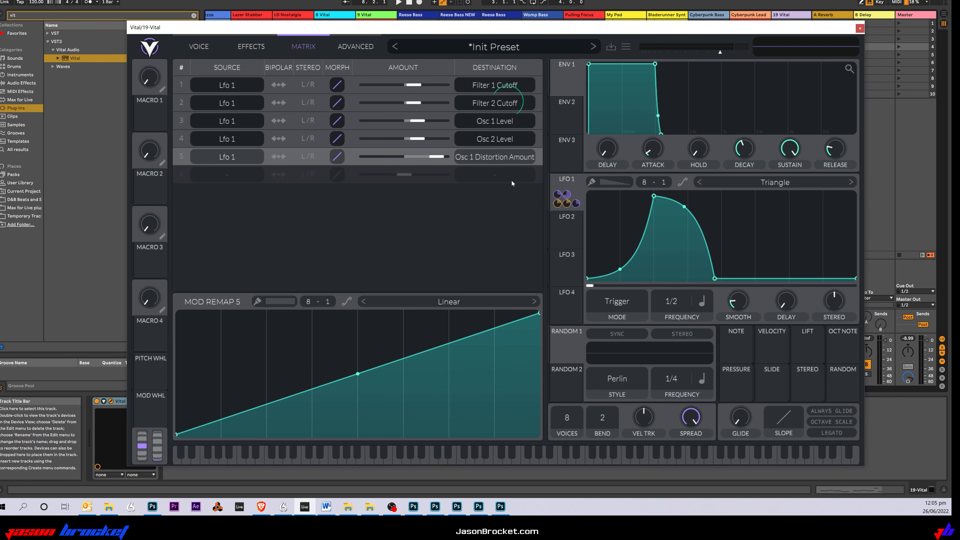
pyautogui.doubleClick(436, 157)
pyautogui.click(196, 51)
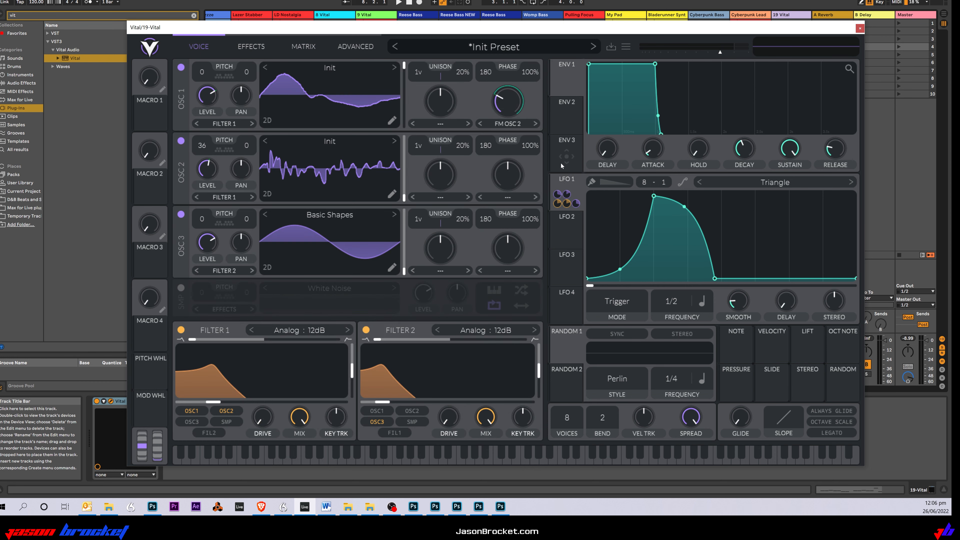
pyautogui.press('space')
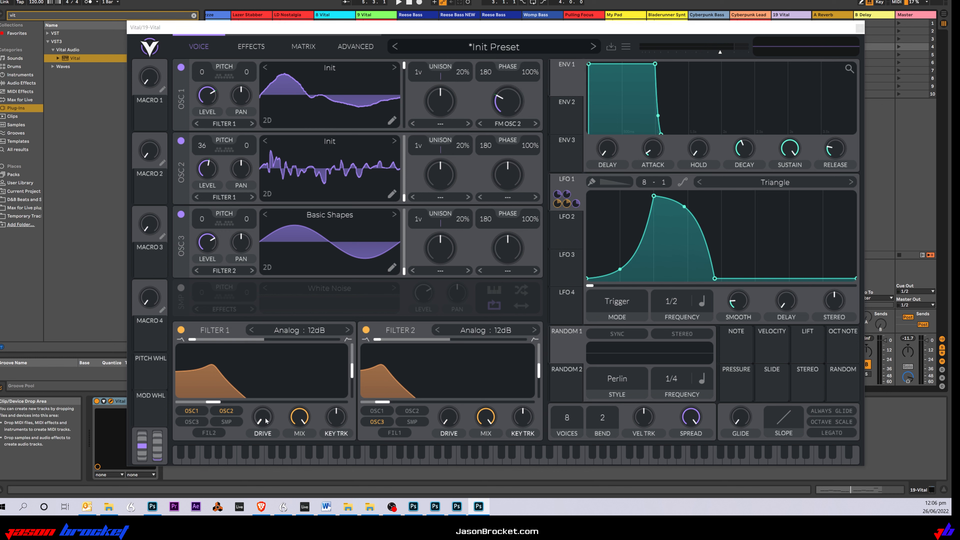
# With the clip playing, raise Filter 1's drive to about 7.7 dB and Filter 2's drive to maximum
pyautogui.click(235, 331)
pyautogui.press('space')
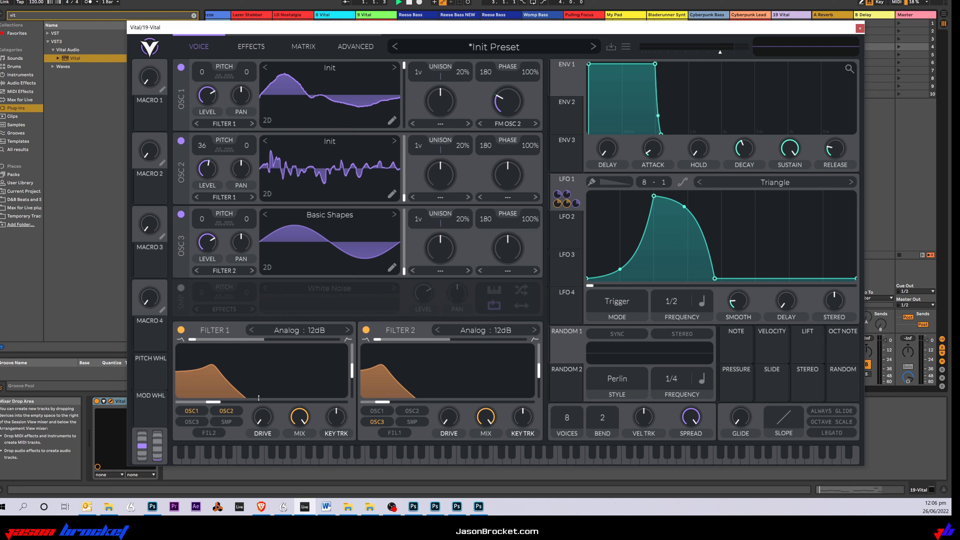
pyautogui.moveTo(263, 424); pyautogui.dragTo(268, 389)
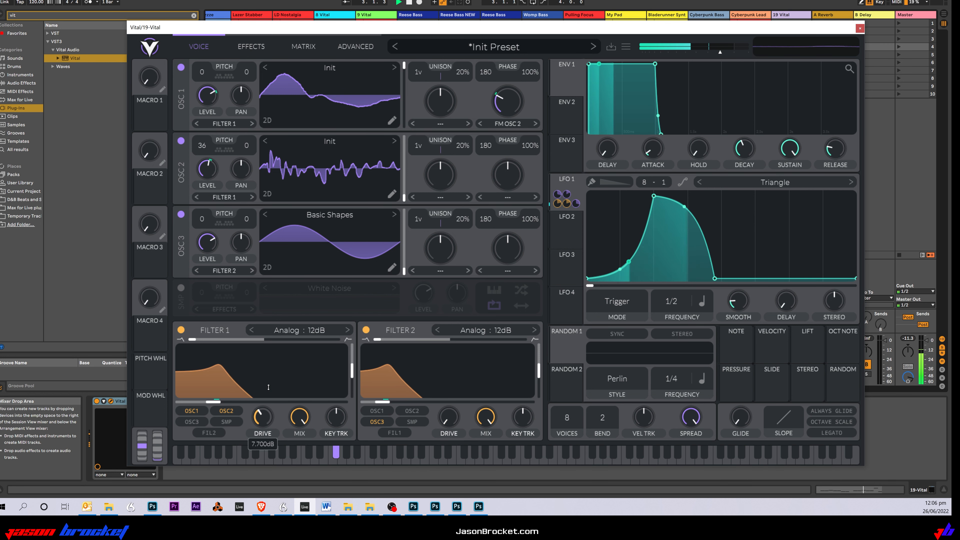
pyautogui.moveTo(449, 419); pyautogui.dragTo(460, 333)
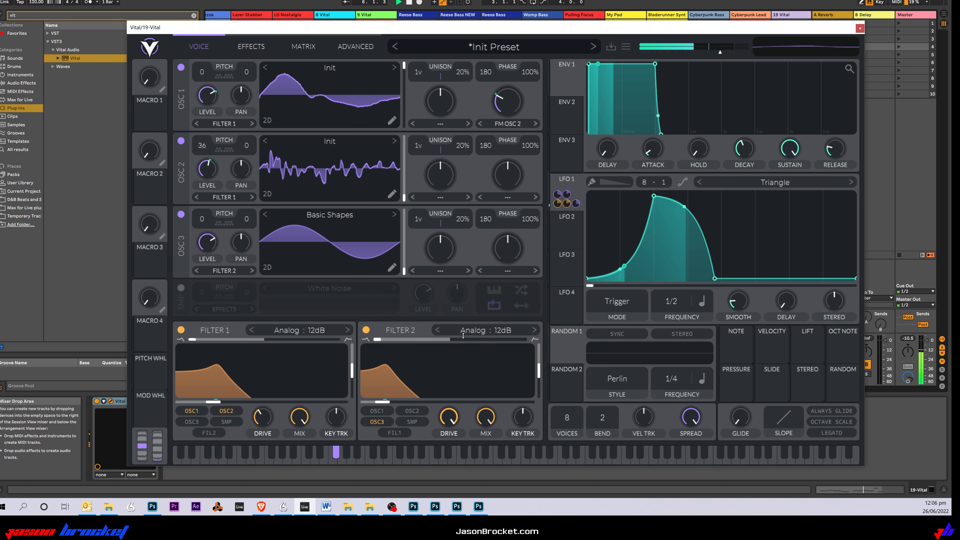
# Set key tracking to 35% on Filter 2 and -30% on Filter 1
pyautogui.moveTo(523, 419); pyautogui.dragTo(532, 411)
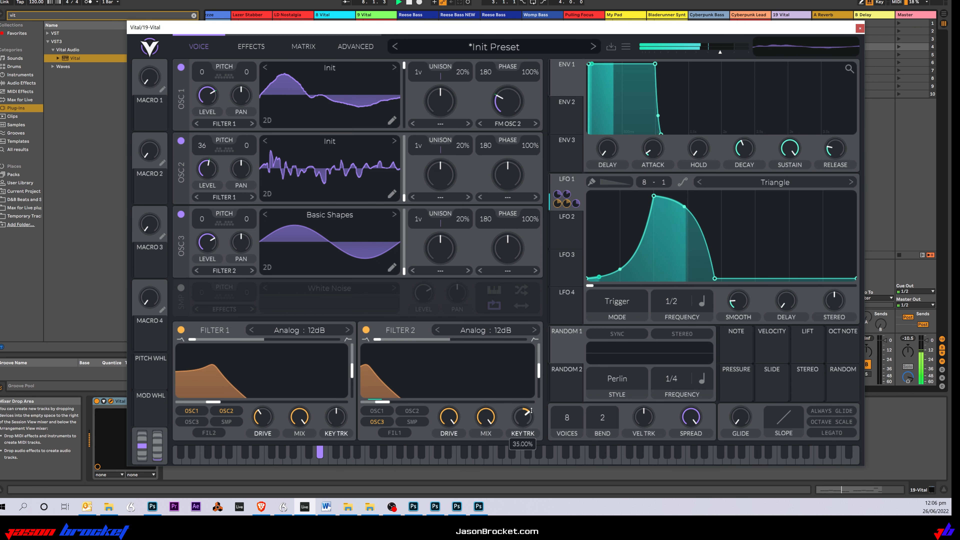
pyautogui.moveTo(336, 418); pyautogui.dragTo(337, 429)
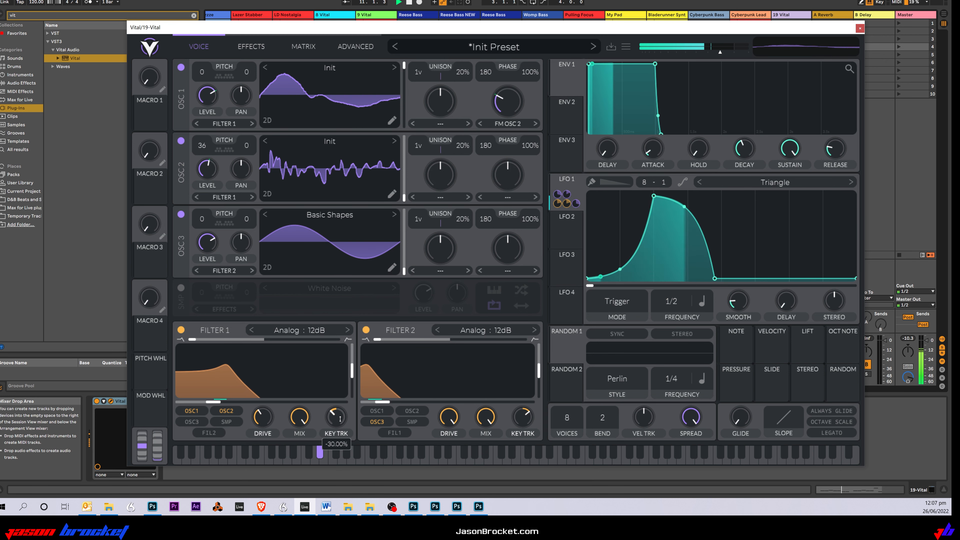
pyautogui.moveTo(340, 418); pyautogui.dragTo(338, 419)
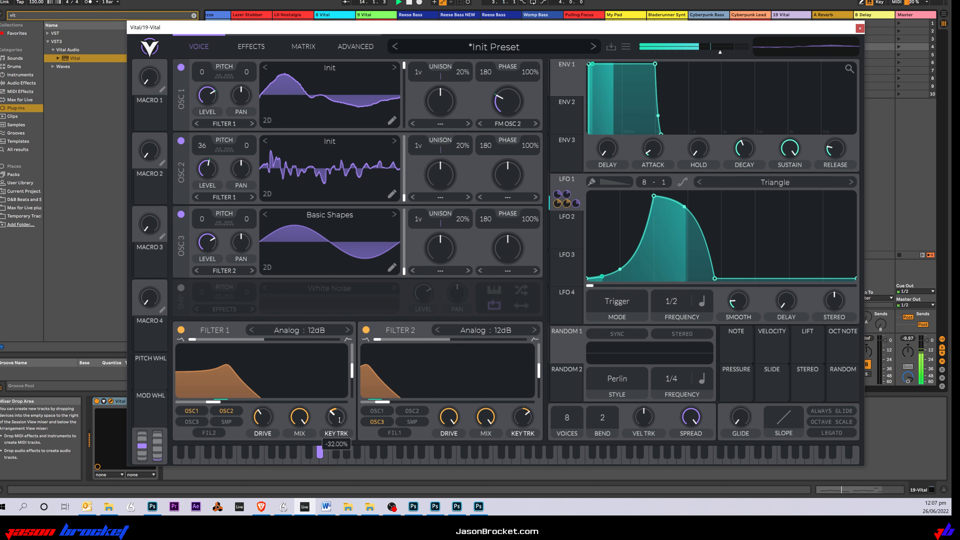
pyautogui.moveTo(340, 419); pyautogui.dragTo(335, 420)
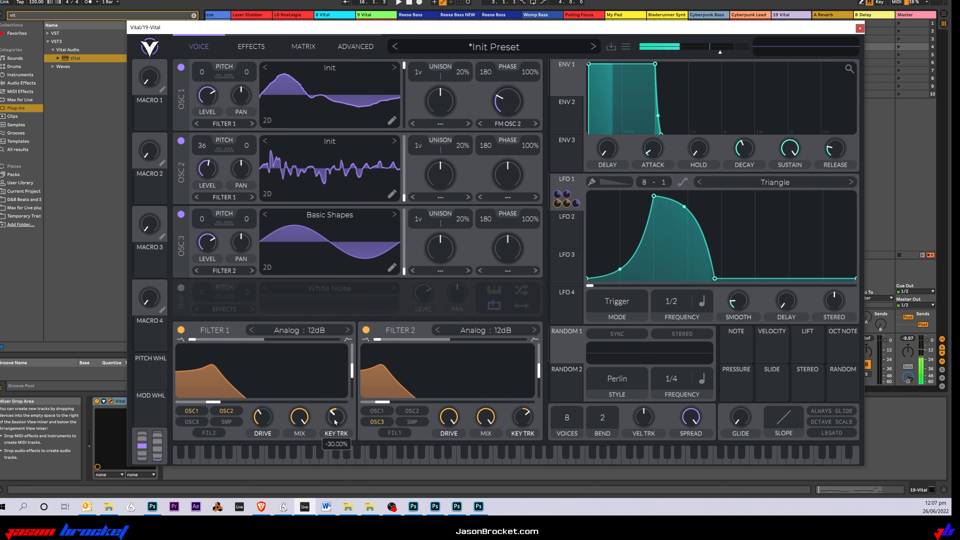
# Turn on the Distortion effect, set its type to Sine Fold and raise the drive to about three quarters
pyautogui.click(253, 50)
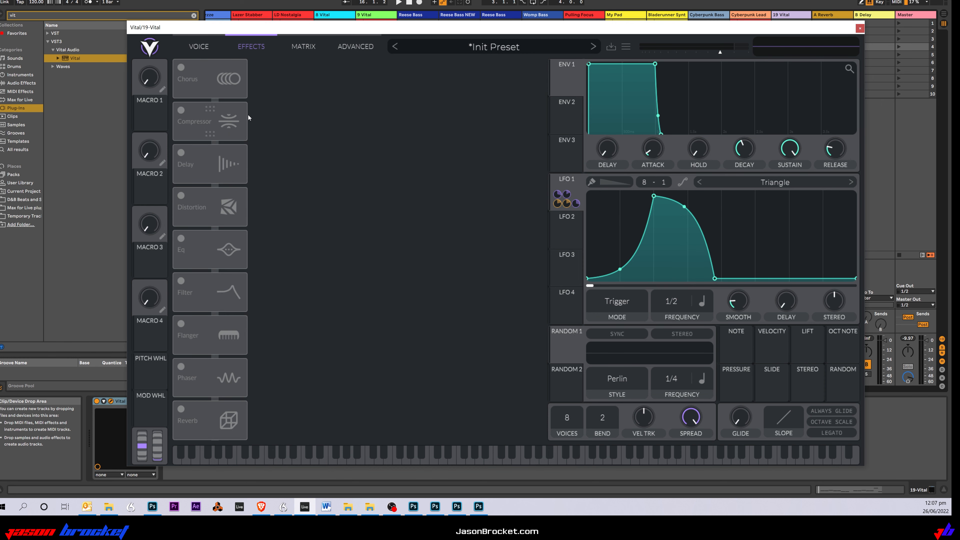
pyautogui.click(181, 195)
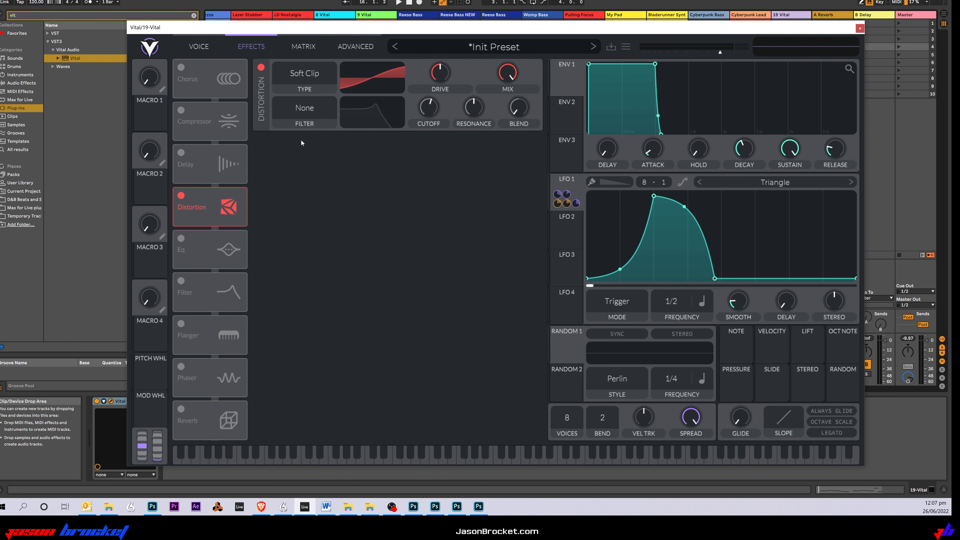
pyautogui.click(311, 74)
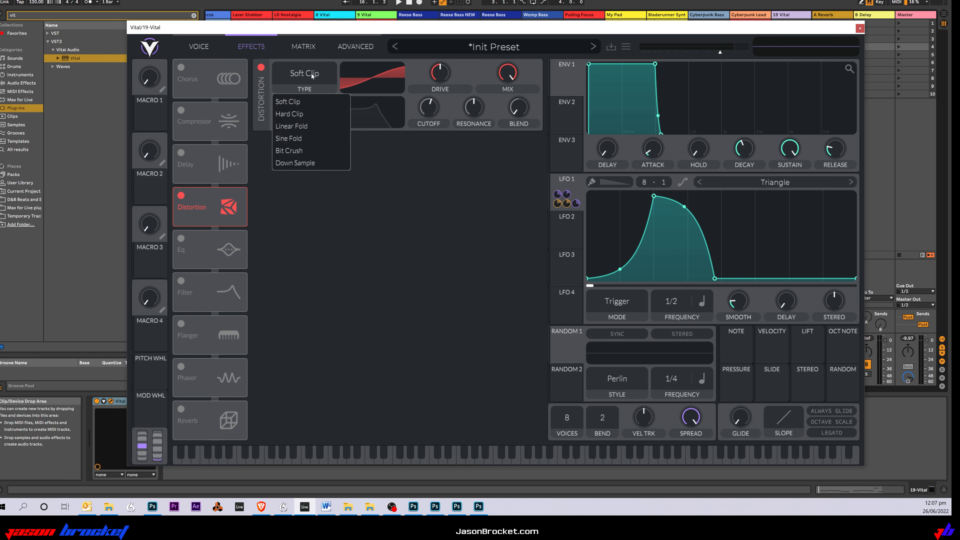
pyautogui.click(301, 140)
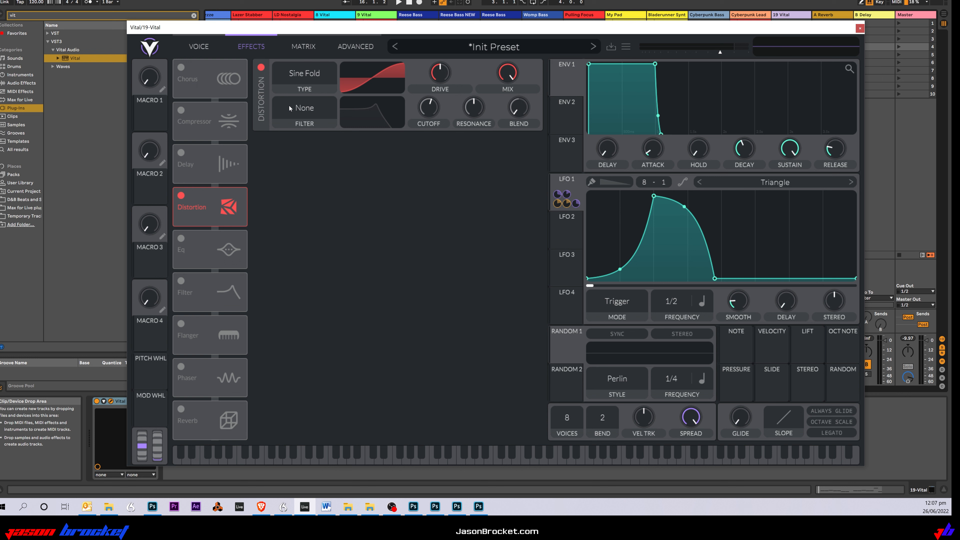
pyautogui.moveTo(443, 76); pyautogui.dragTo(450, 64)
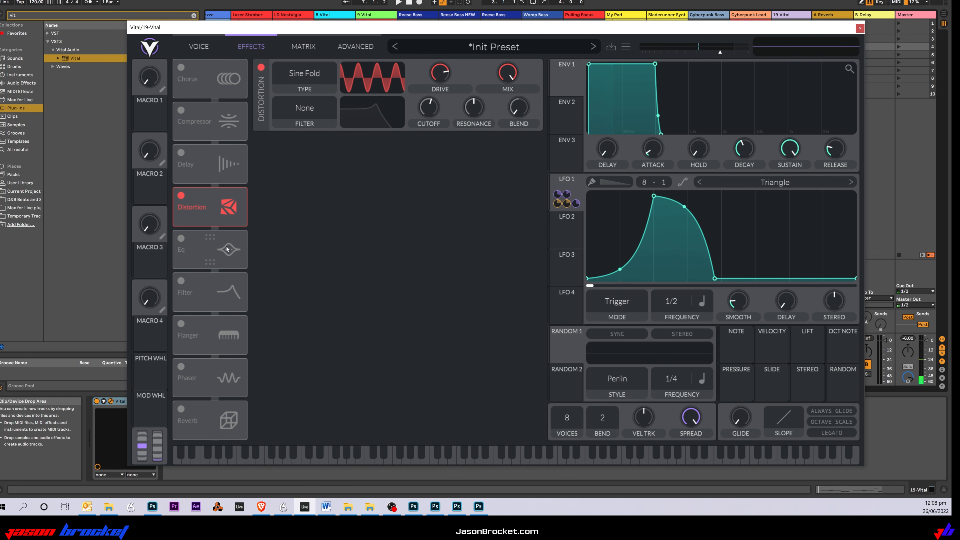
# Turn on the EQ with a low-cut on its low band at about 29 semitones, -1.5 dB gain and about 16% resonance
pyautogui.click(180, 238)
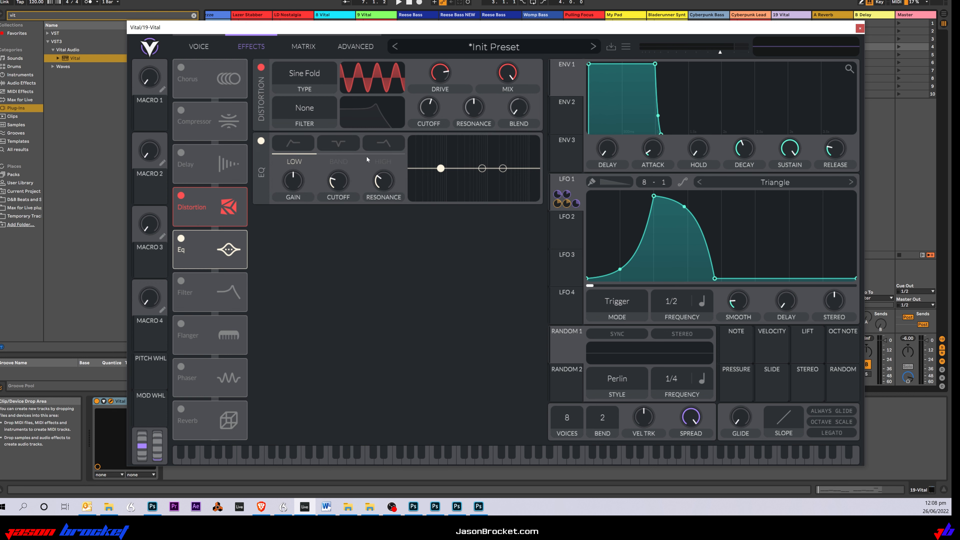
pyautogui.click(292, 144)
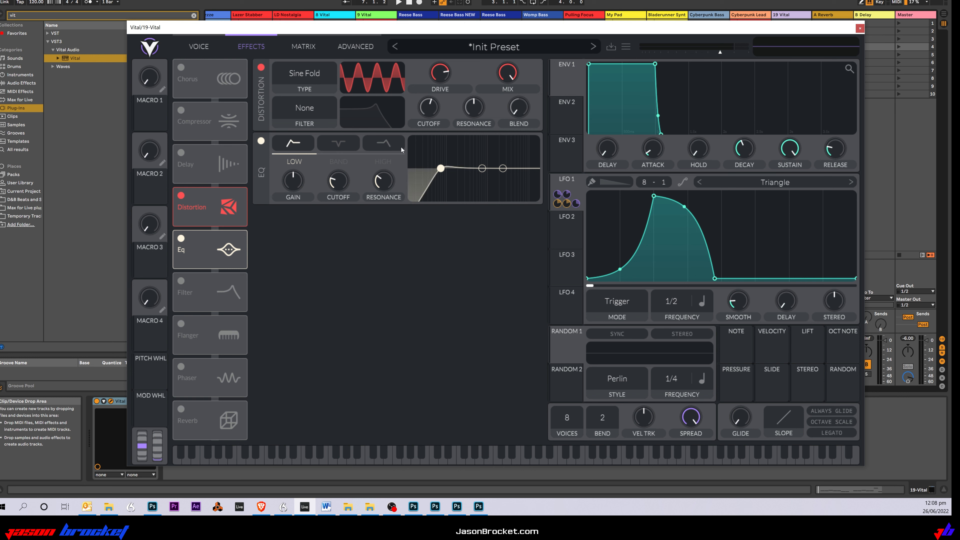
pyautogui.moveTo(441, 171); pyautogui.dragTo(430, 173)
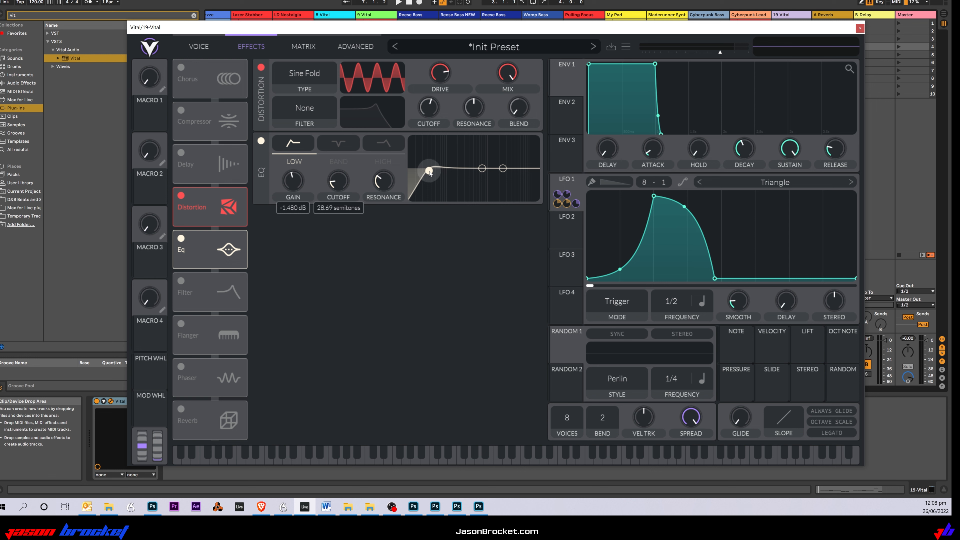
pyautogui.moveTo(430, 167); pyautogui.dragTo(429, 172)
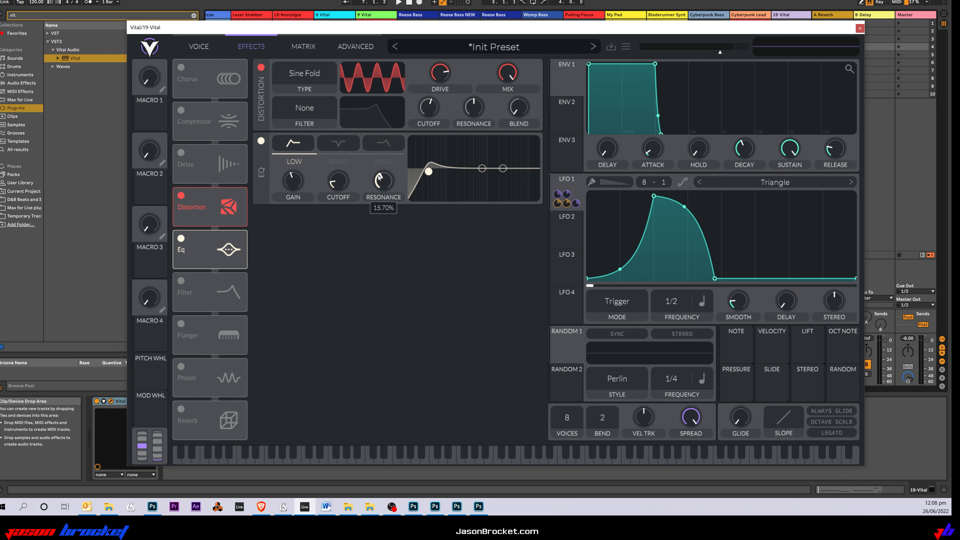
# Lower the EQ's low-cut cutoff to about 27 semitones and add a high-cut on the high band with reduced cutoff and slightly raised resonance
pyautogui.moveTo(336, 183); pyautogui.dragTo(337, 184)
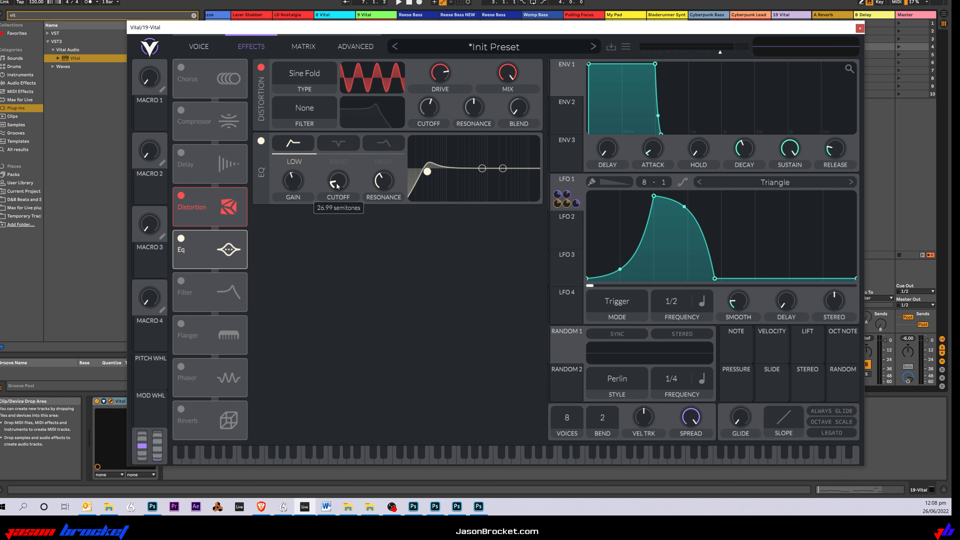
pyautogui.click(383, 143)
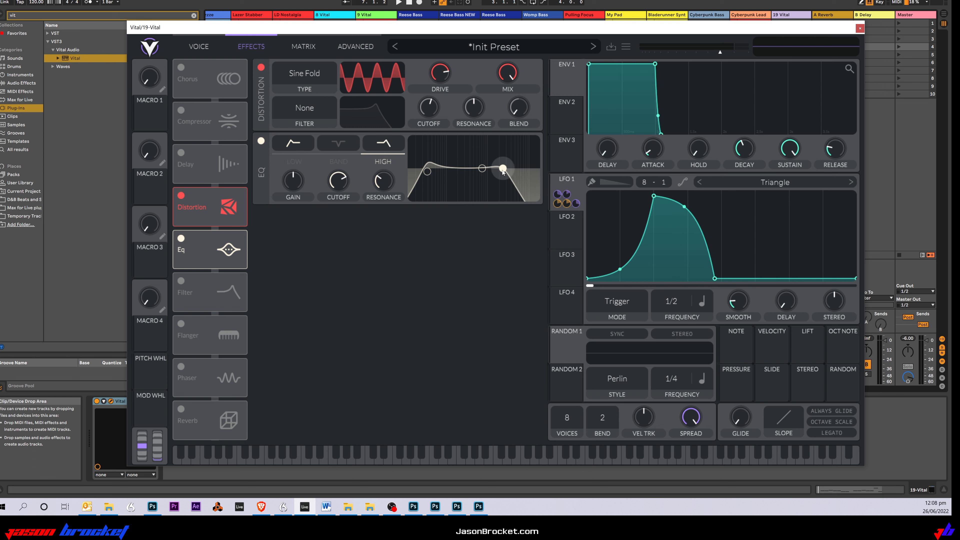
pyautogui.moveTo(506, 171); pyautogui.dragTo(486, 167)
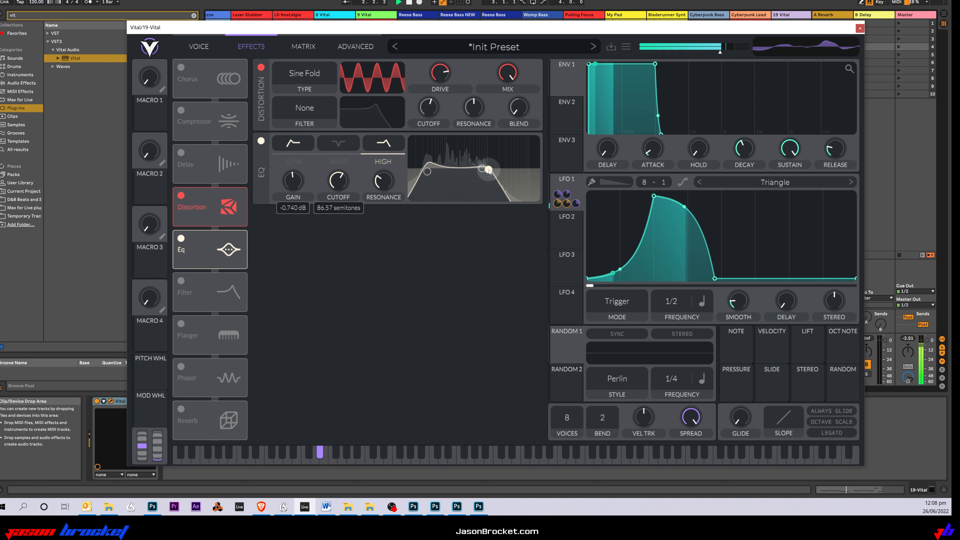
pyautogui.moveTo(382, 183); pyautogui.dragTo(383, 178)
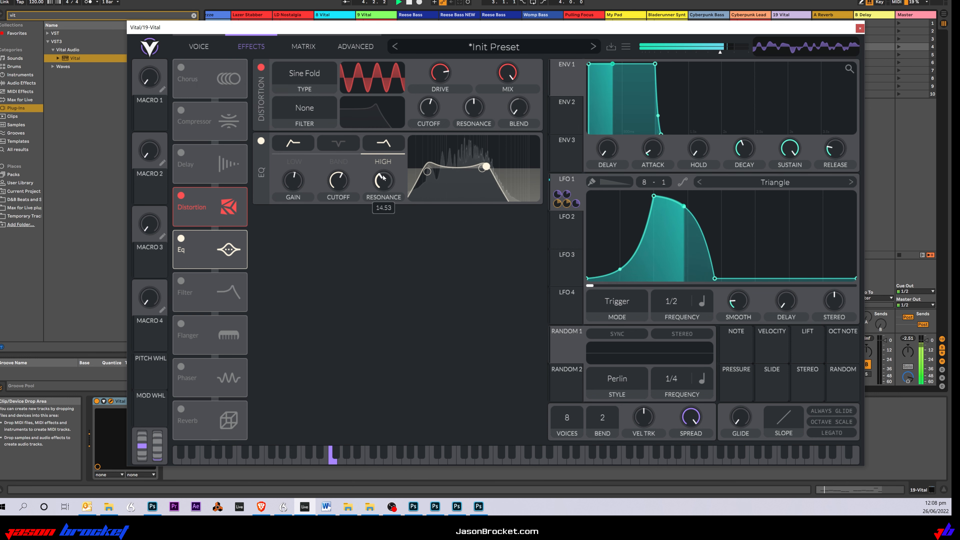
pyautogui.moveTo(487, 167); pyautogui.dragTo(480, 168)
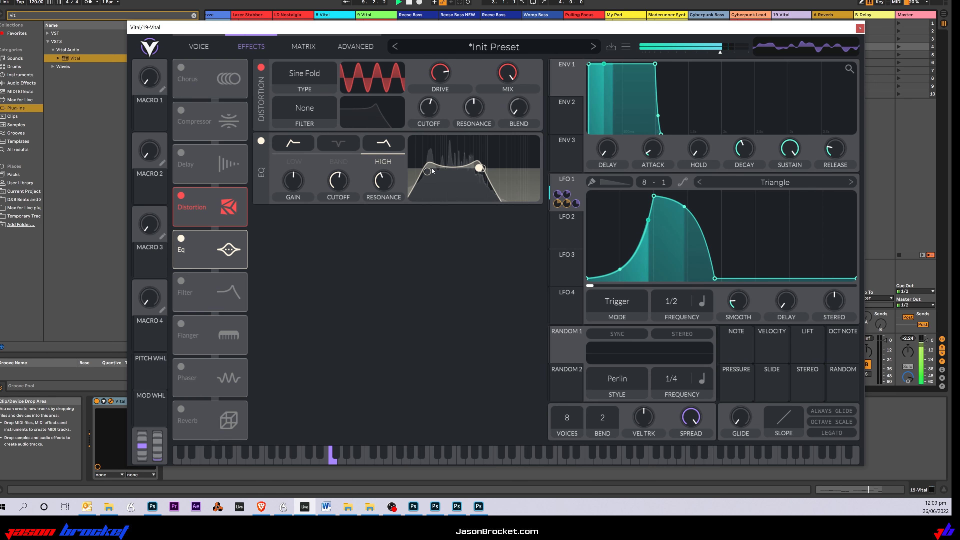
# Try a notch on the EQ's middle band with a lower cutoff, about 25% resonance and 4.2 dB gain
pyautogui.click(339, 144)
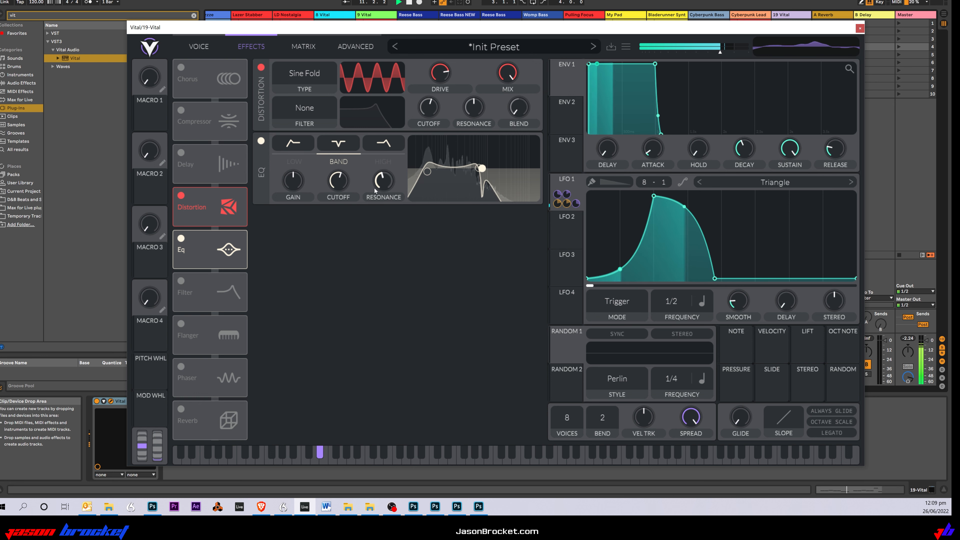
pyautogui.moveTo(338, 182); pyautogui.dragTo(345, 197)
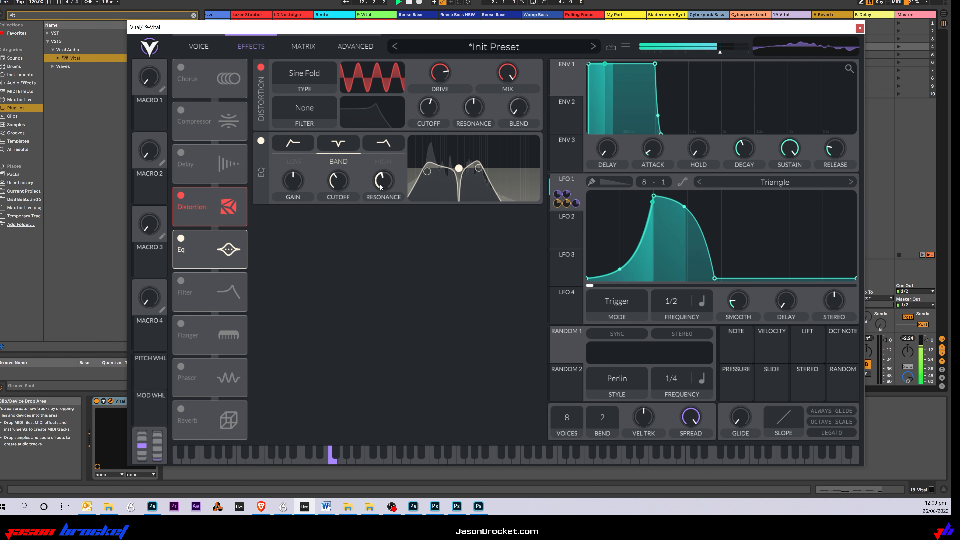
pyautogui.moveTo(384, 183); pyautogui.dragTo(385, 188)
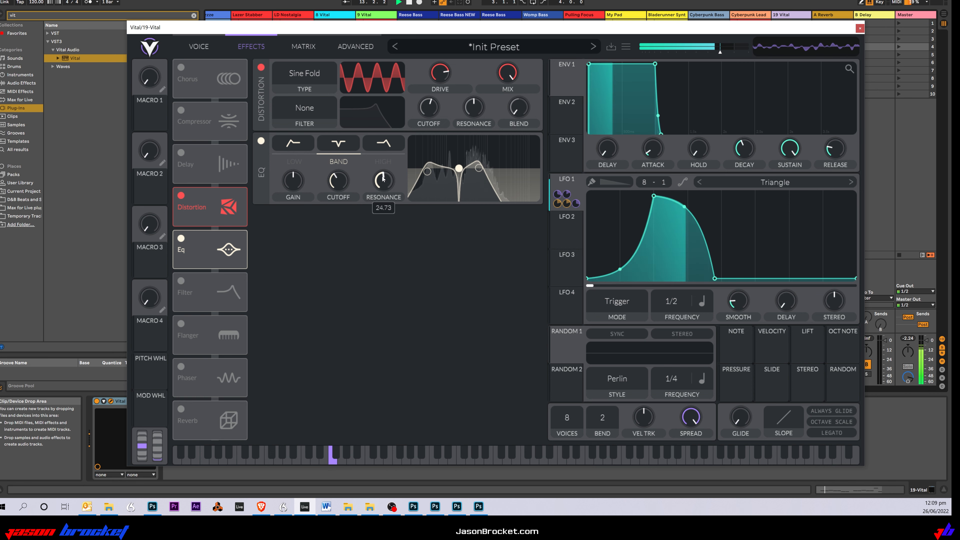
pyautogui.moveTo(293, 184); pyautogui.dragTo(292, 177)
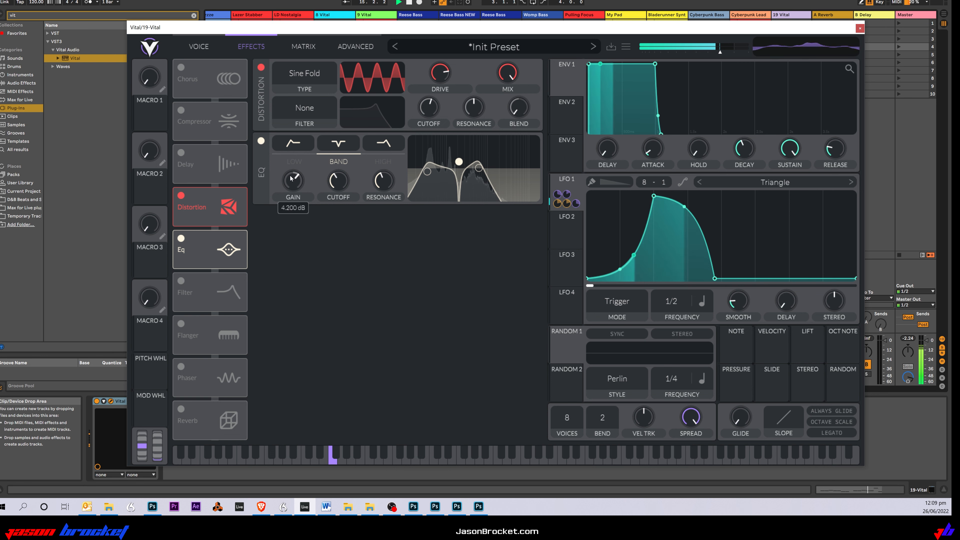
pyautogui.click(340, 149)
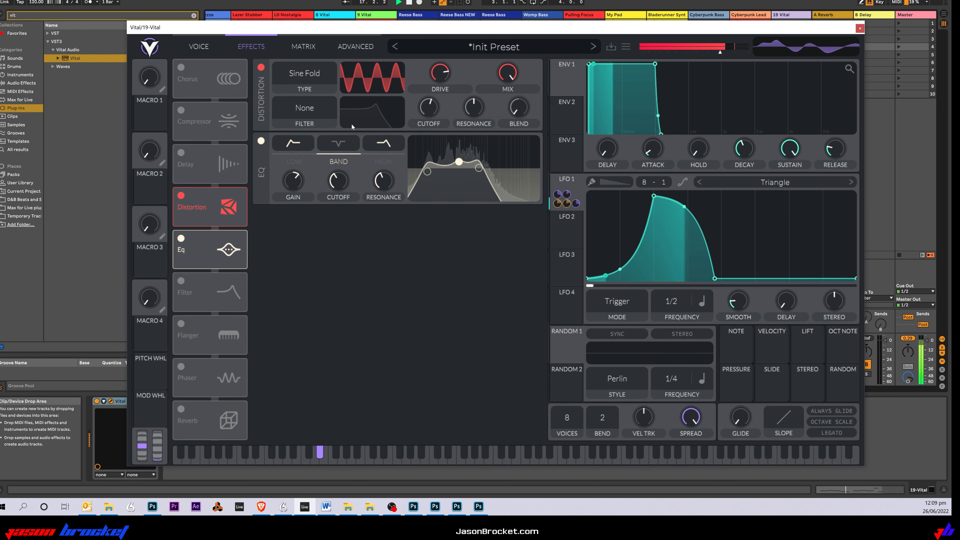
# Shape the EQ's middle band as a gentle boost of about 2.3 dB at a lower cutoff with increased resonance
pyautogui.moveTo(459, 162); pyautogui.dragTo(448, 166)
pyautogui.moveTo(338, 182); pyautogui.dragTo(296, 182)
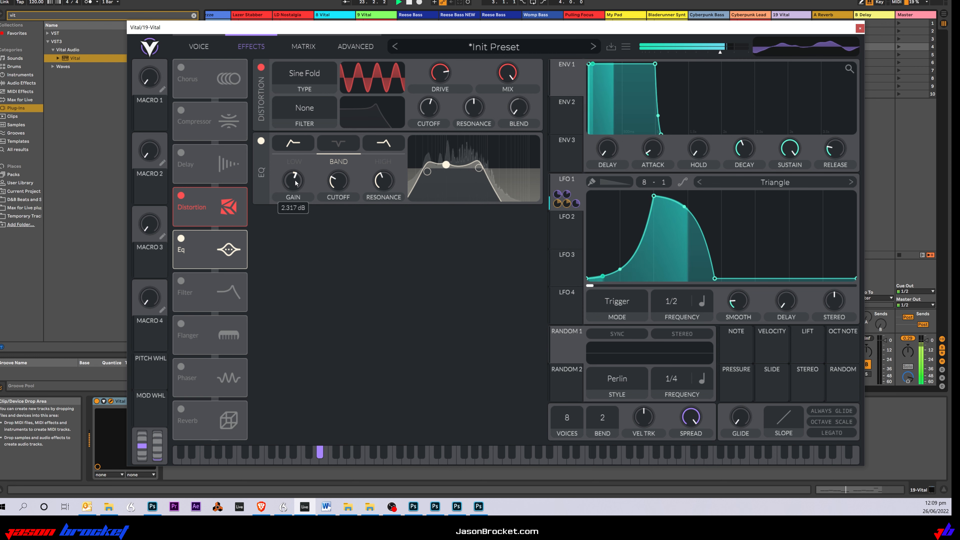
pyautogui.moveTo(383, 187); pyautogui.dragTo(387, 176)
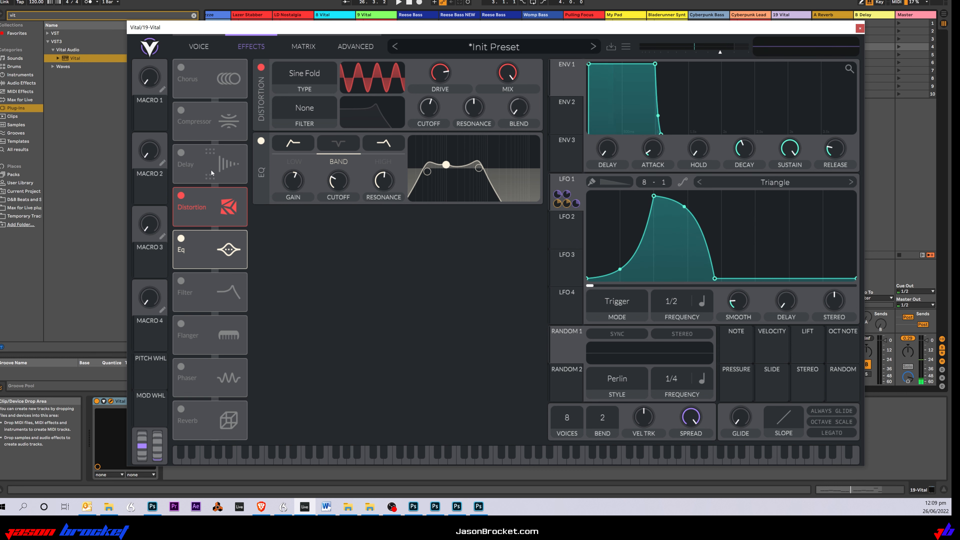
# Place the Delay after the EQ, turn it on and, during playback, set about 11% feedback and a near-minimum mix
pyautogui.moveTo(210, 173); pyautogui.dragTo(188, 249)
pyautogui.click(180, 241)
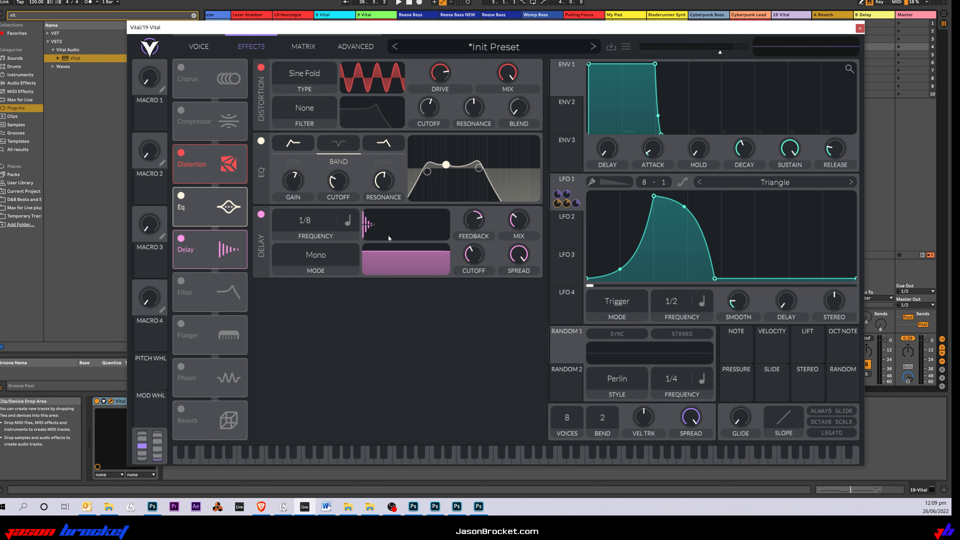
pyautogui.press('space')
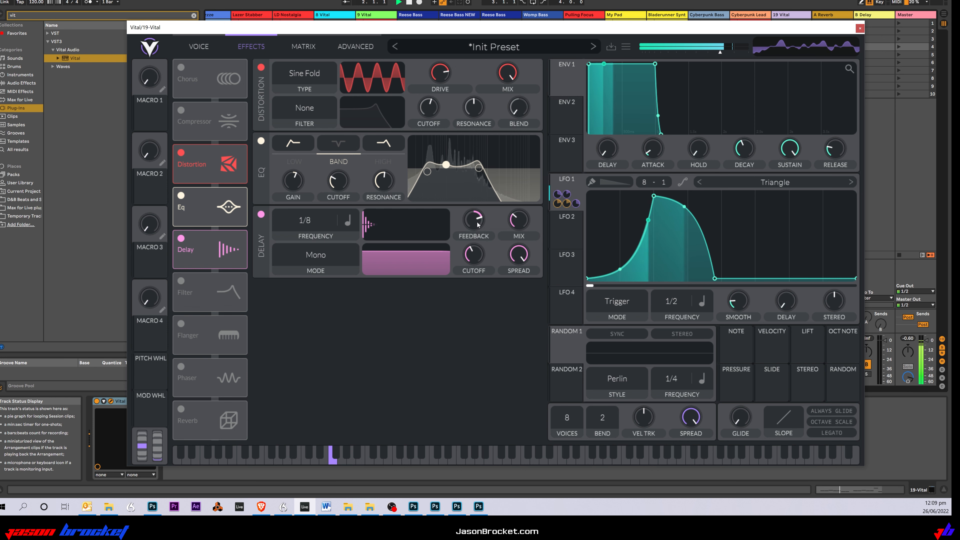
pyautogui.moveTo(477, 217); pyautogui.dragTo(477, 234)
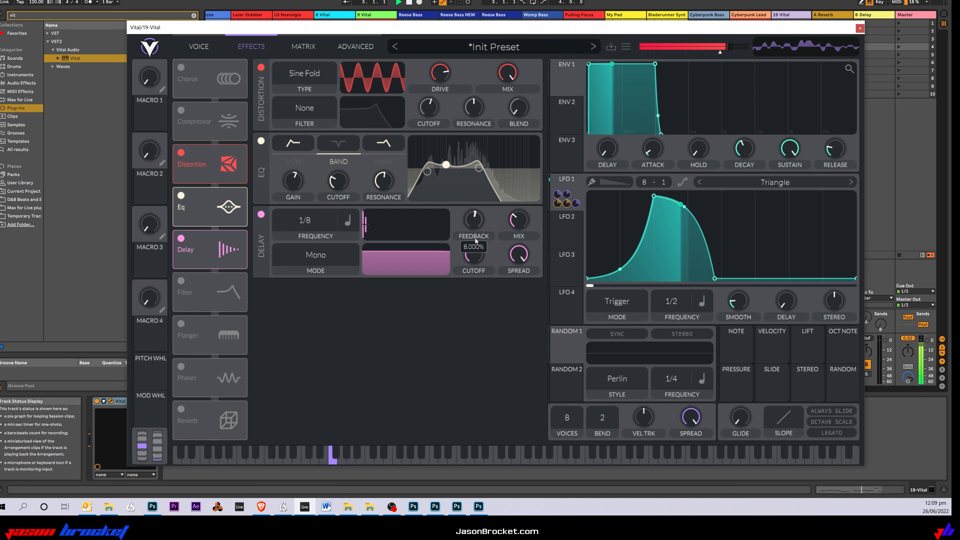
pyautogui.moveTo(521, 231); pyautogui.dragTo(523, 250)
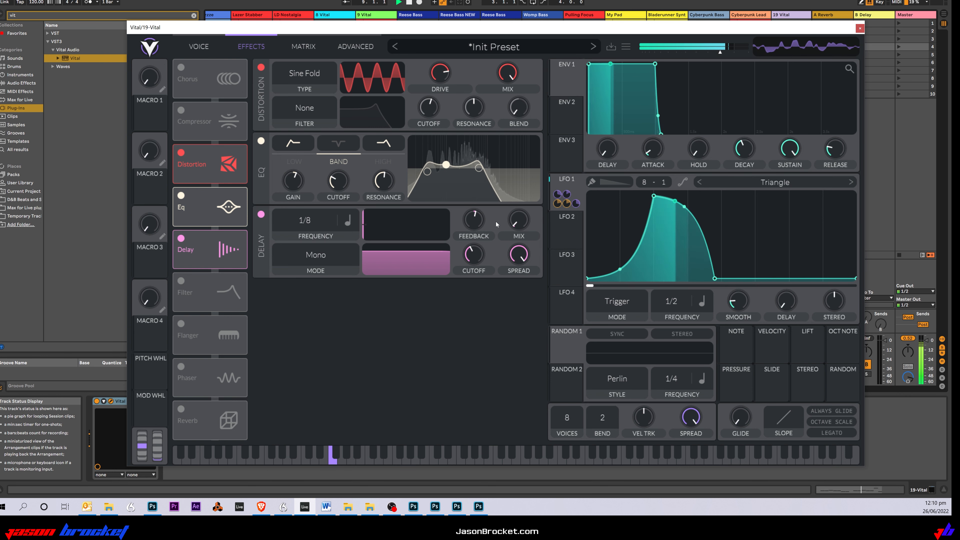
pyautogui.moveTo(475, 223)
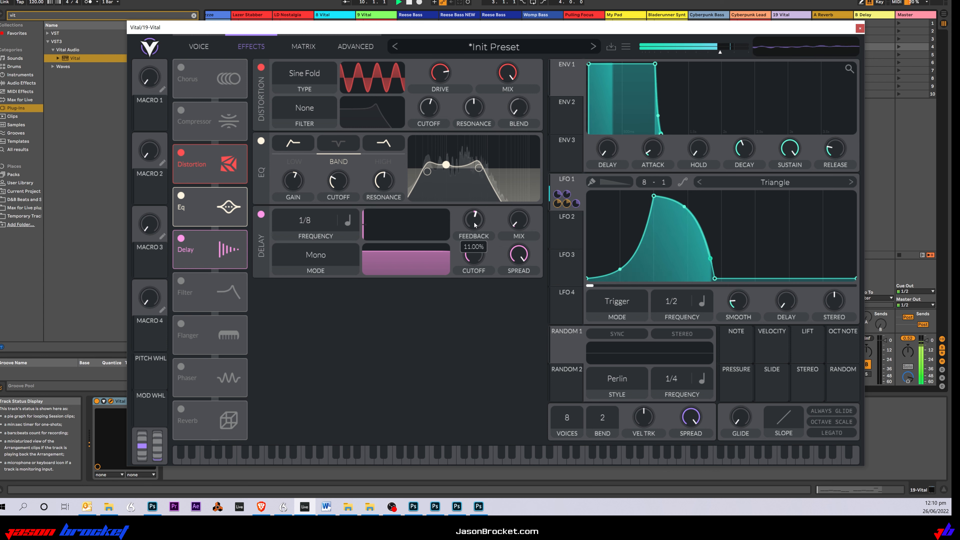
# Bypass and re-enable the Delay to compare the sound with and without it, and stop playback
pyautogui.click(261, 215)
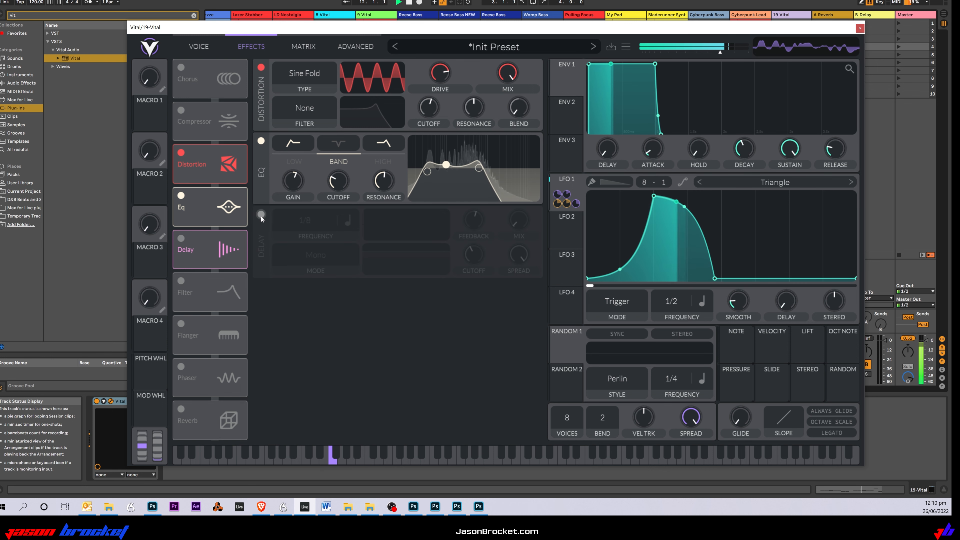
pyautogui.click(261, 214)
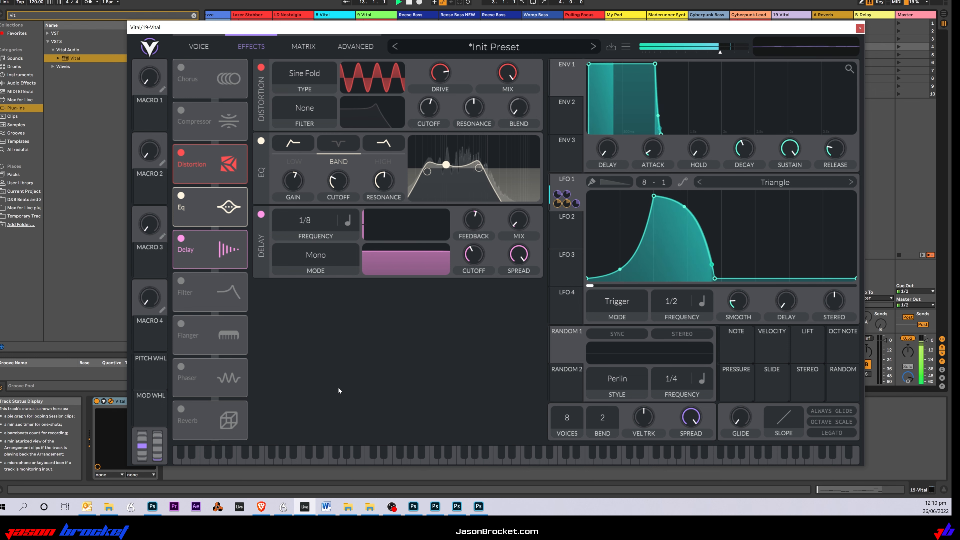
pyautogui.press('space')
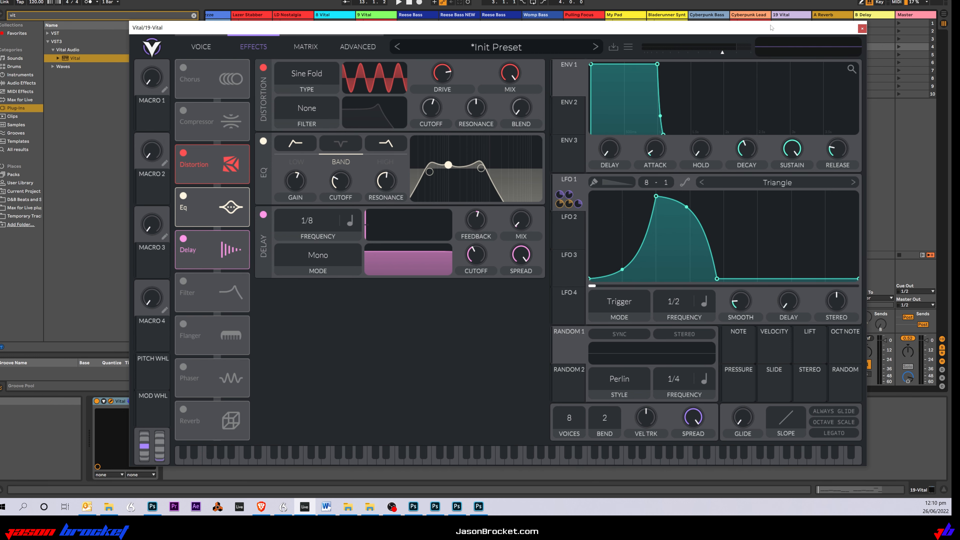
# Move the synth window aside to reveal the 19 Vital track and audition its clips in slots 6 and 4
pyautogui.moveTo(842, 33); pyautogui.dragTo(745, 31)
pyautogui.click(776, 62)
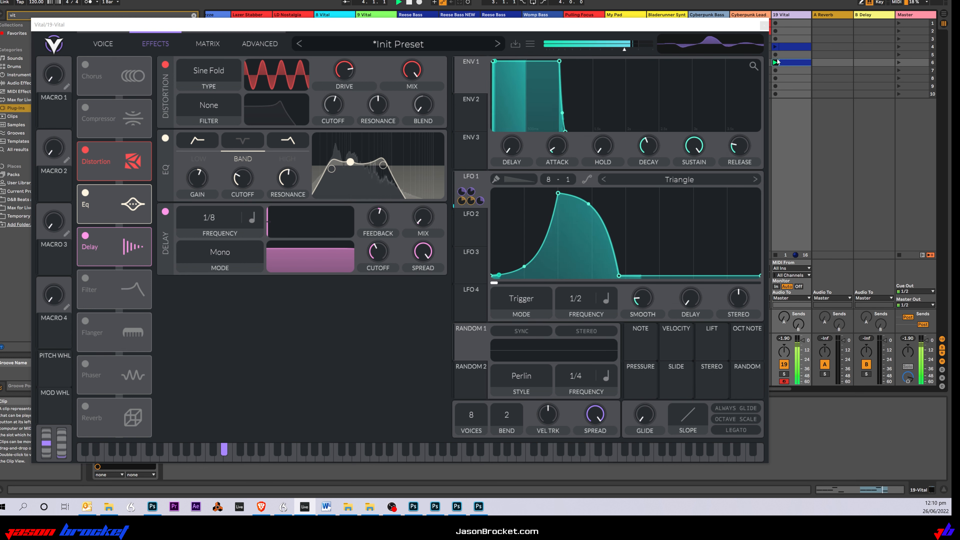
pyautogui.click(776, 47)
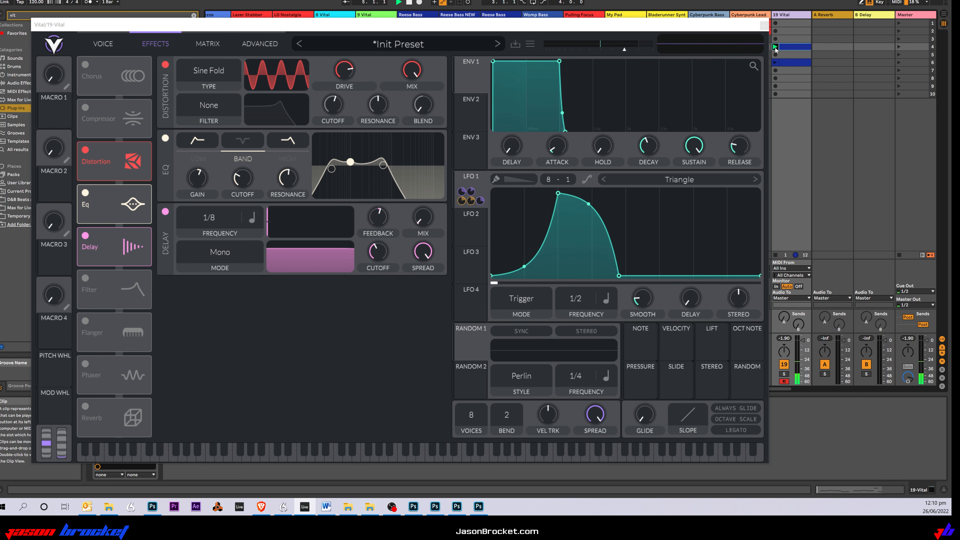